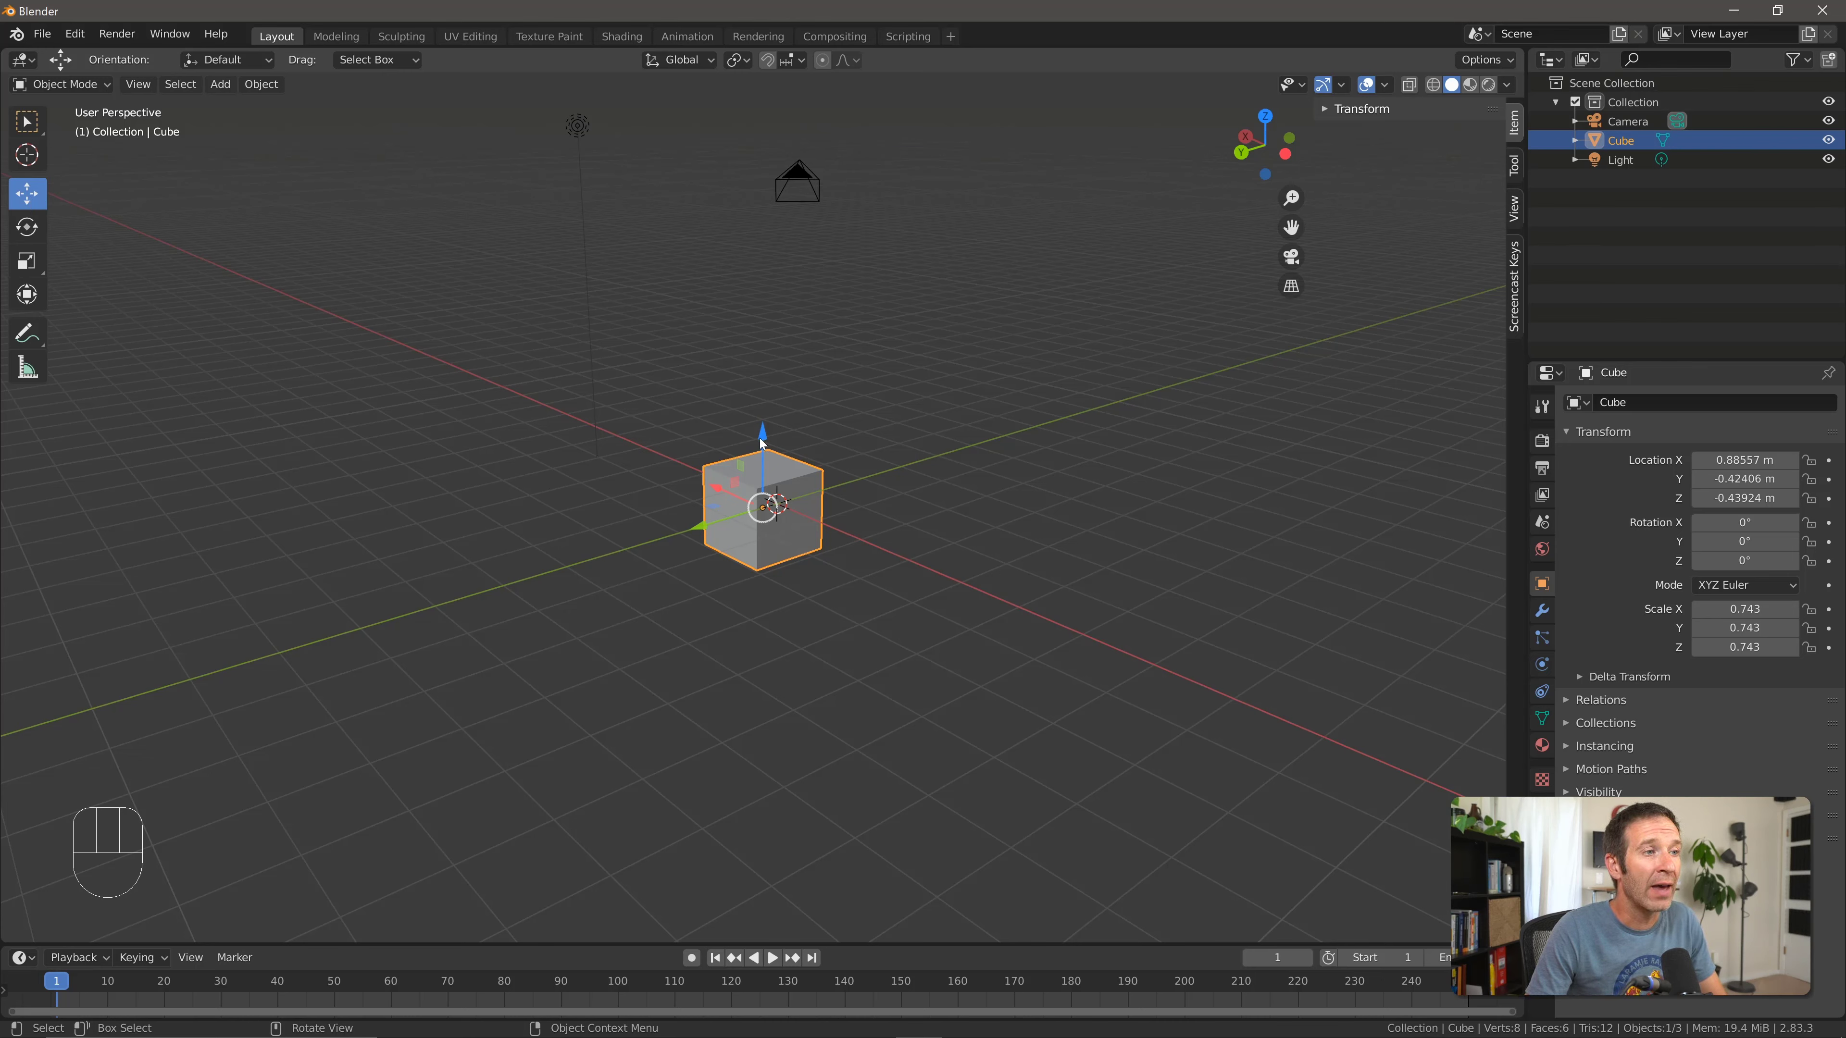
# Try moving the cube with the Move gizmo along the Z axis and freely, cancelling the moves
pyautogui.moveTo(766, 440); pyautogui.dragTo(776, 590)
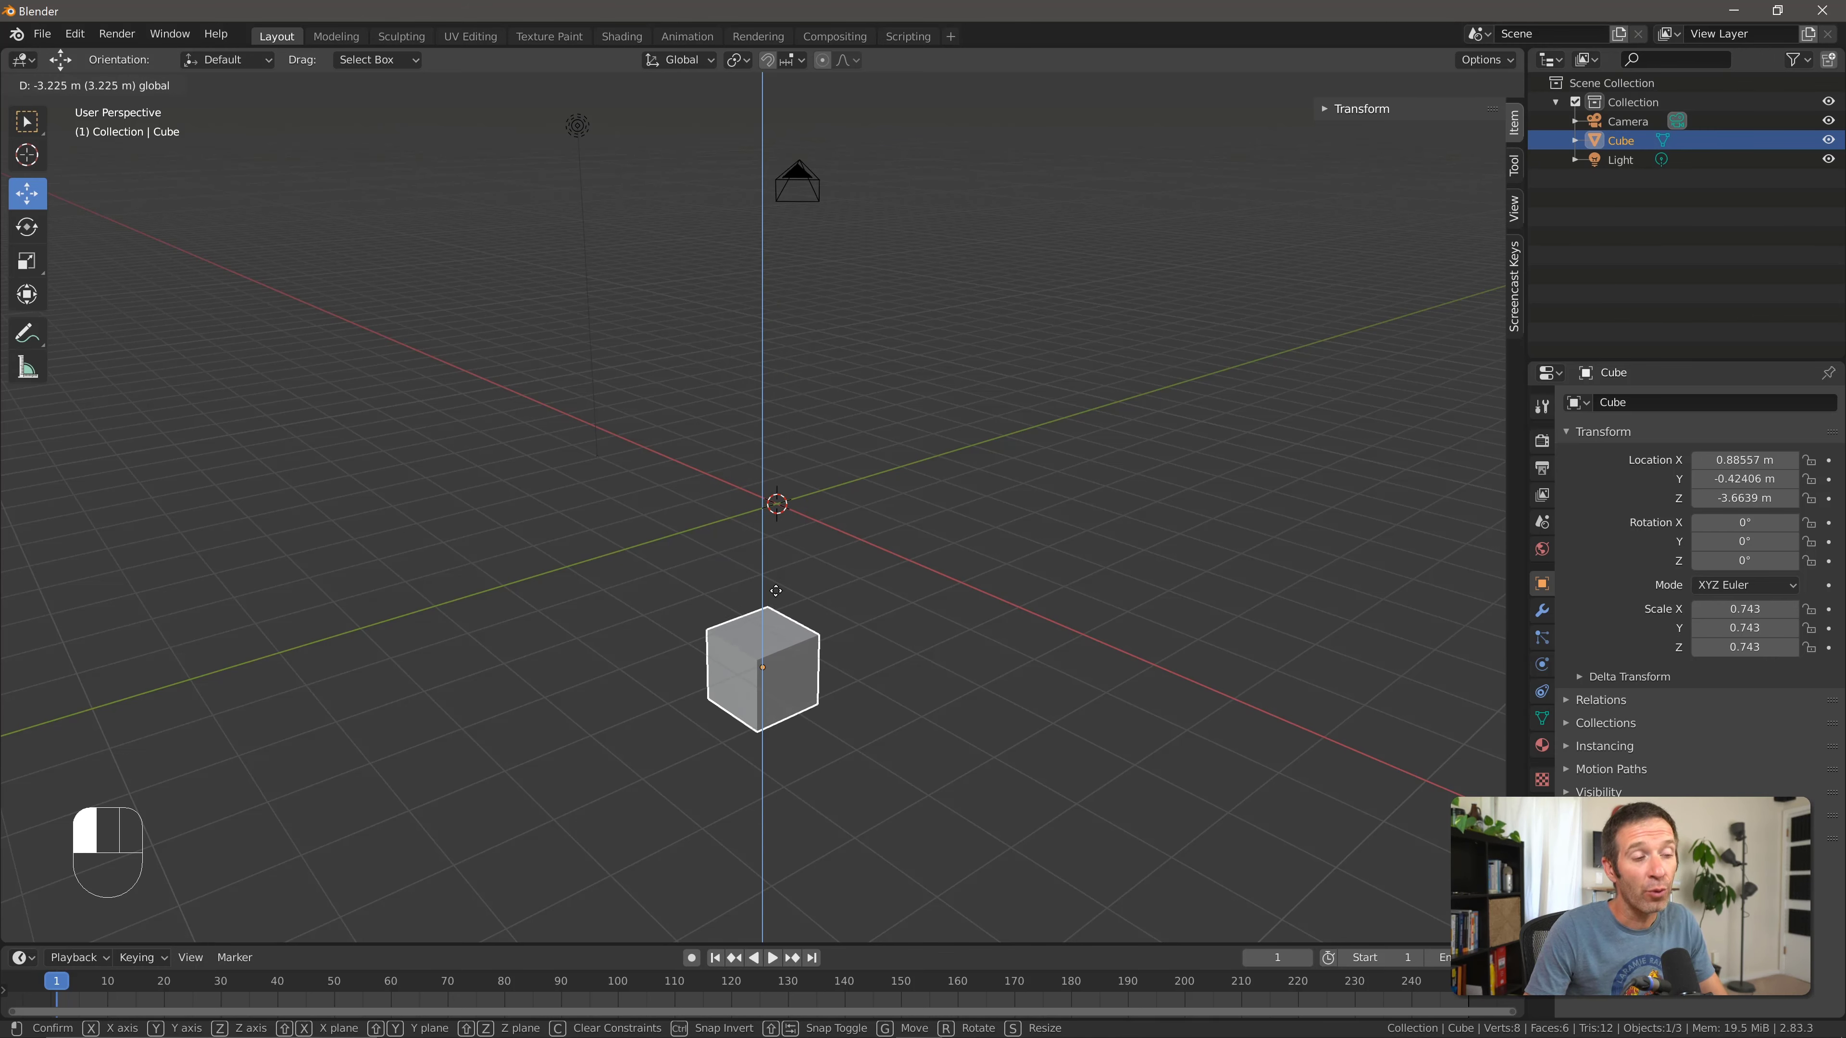
pyautogui.rightClick(776, 592)
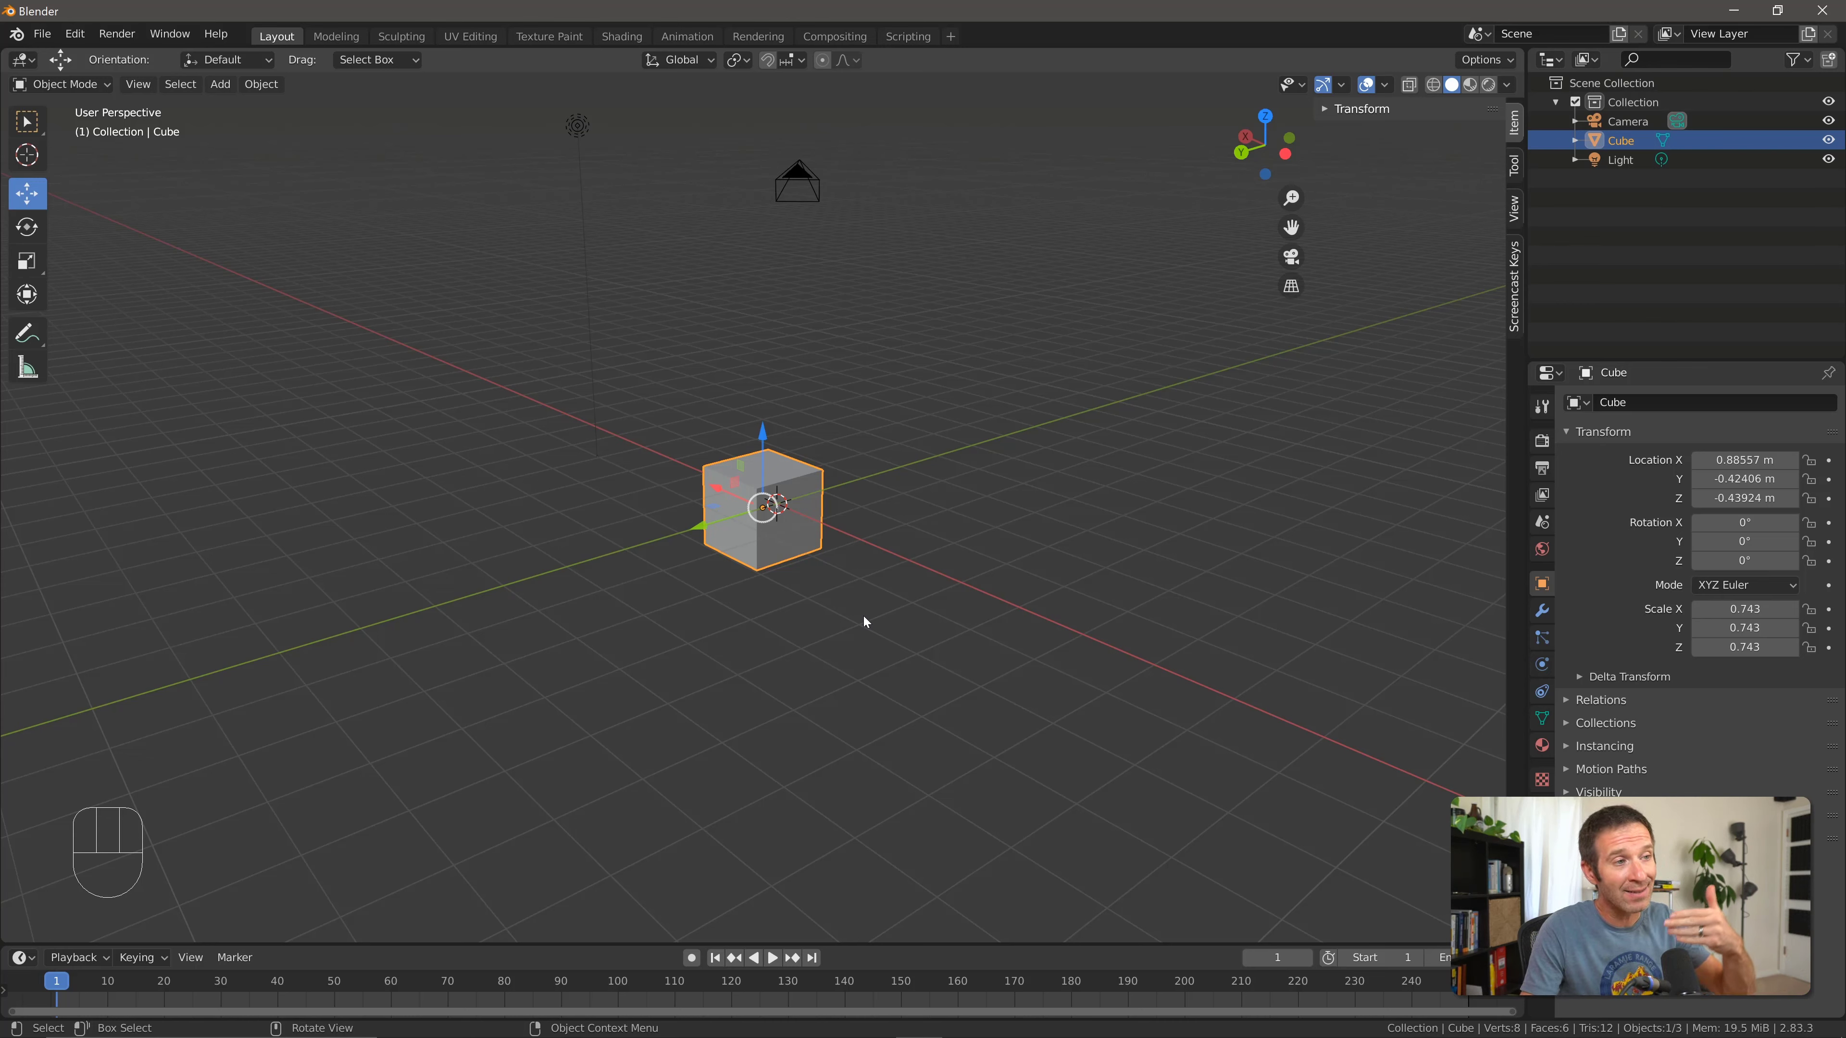
pyautogui.moveTo(738, 462)
pyautogui.mouseDown()
pyautogui.moveTo(589, 331)
pyautogui.moveTo(516, 483)
pyautogui.moveTo(878, 739)
pyautogui.moveTo(1062, 607)
pyautogui.moveTo(767, 289)
pyautogui.moveTo(568, 286)
pyautogui.moveTo(673, 554)
pyautogui.moveTo(952, 509)
pyautogui.moveTo(737, 335)
pyautogui.moveTo(726, 436)
pyautogui.moveTo(750, 450)
pyautogui.mouseUp()
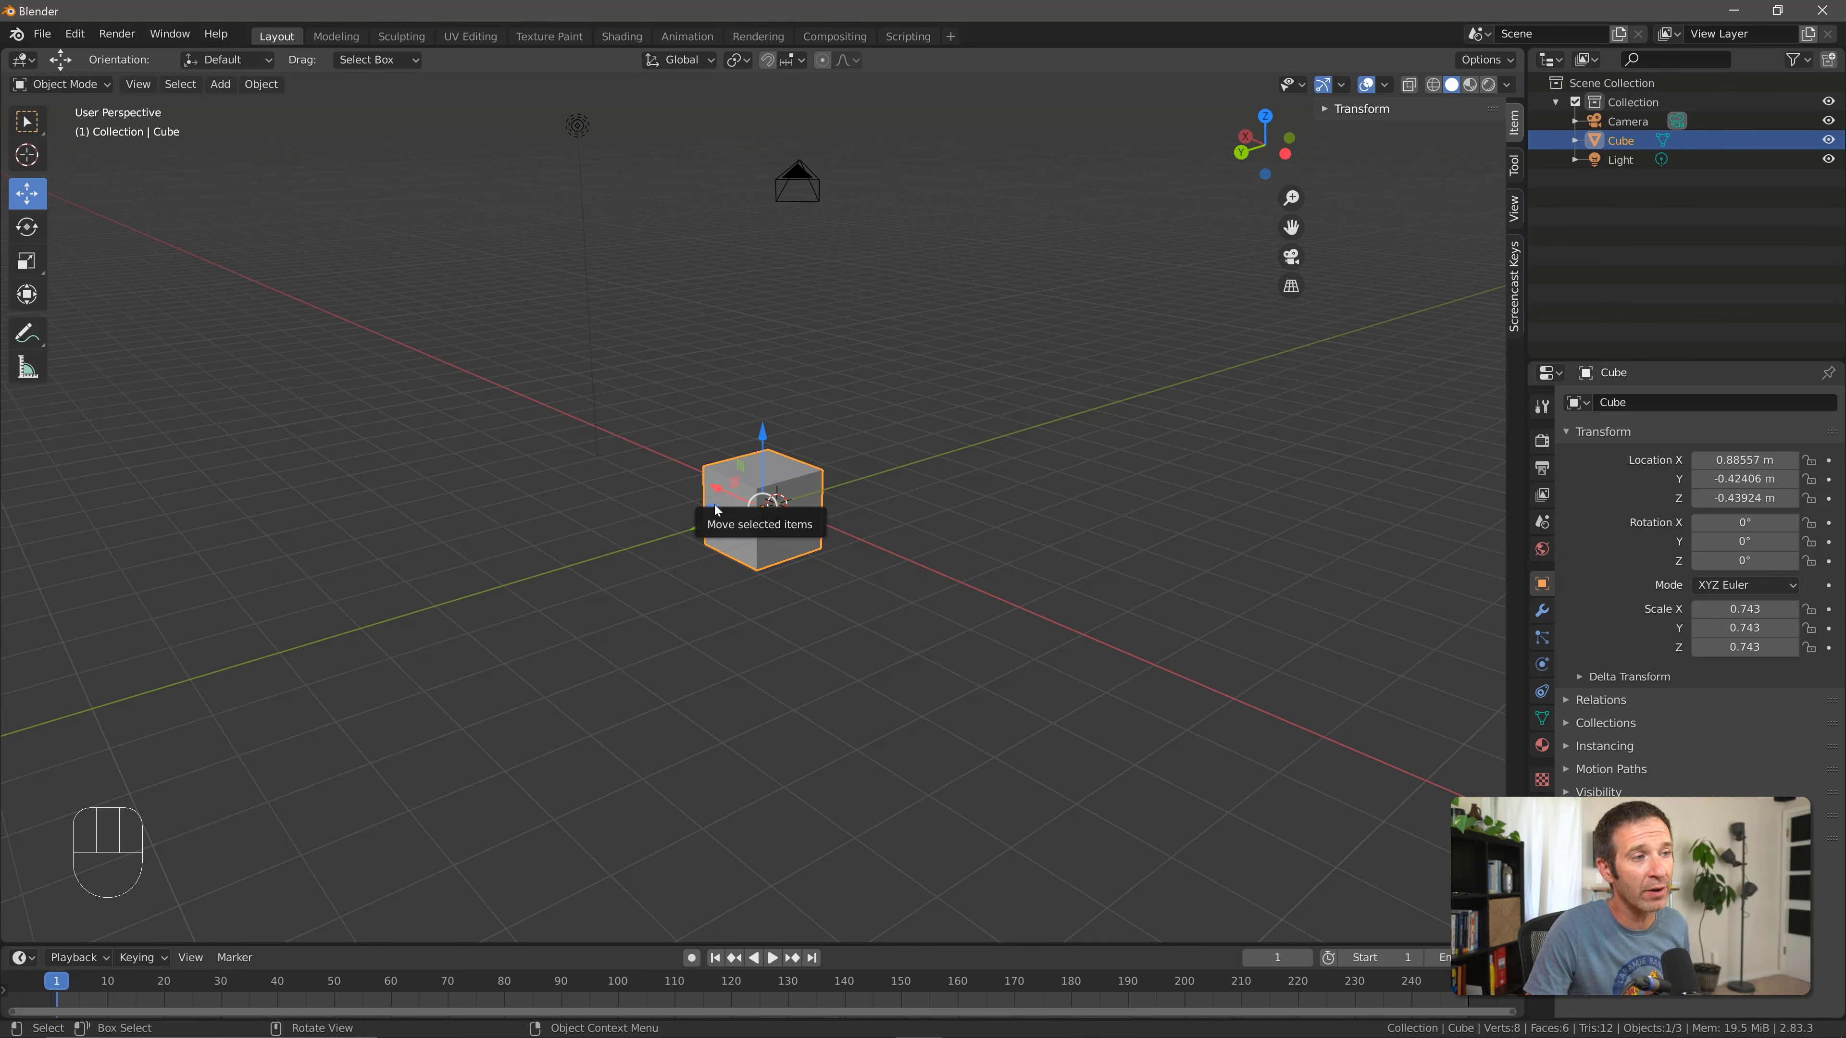
pyautogui.moveTo(762, 506)
pyautogui.mouseDown()
pyautogui.moveTo(675, 458)
pyautogui.moveTo(367, 527)
pyautogui.moveTo(941, 718)
pyautogui.moveTo(877, 387)
pyautogui.moveTo(465, 531)
pyautogui.moveTo(759, 540)
pyautogui.mouseUp()
pyautogui.rightClick(759, 541)
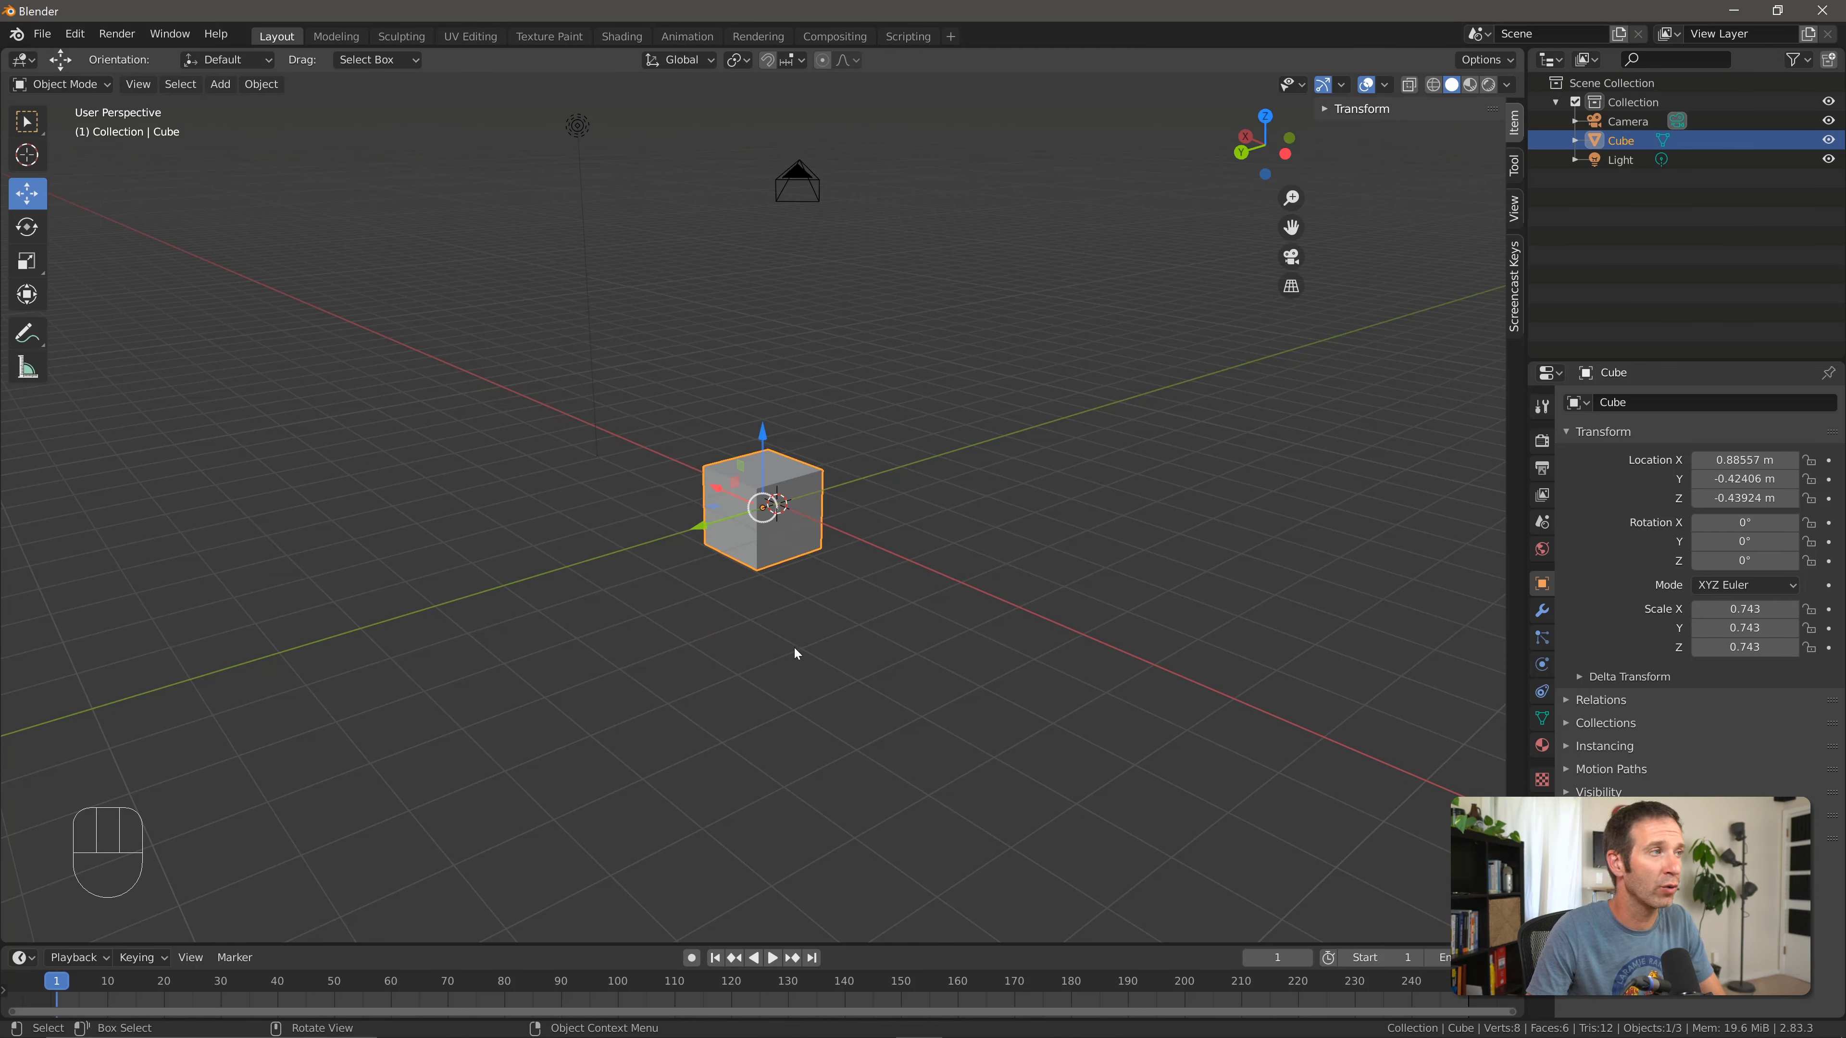
# Rotate the cube about -44° around the Y axis with the Rotate gizmo, try another rotation, and undo the rotation
pyautogui.click(29, 227)
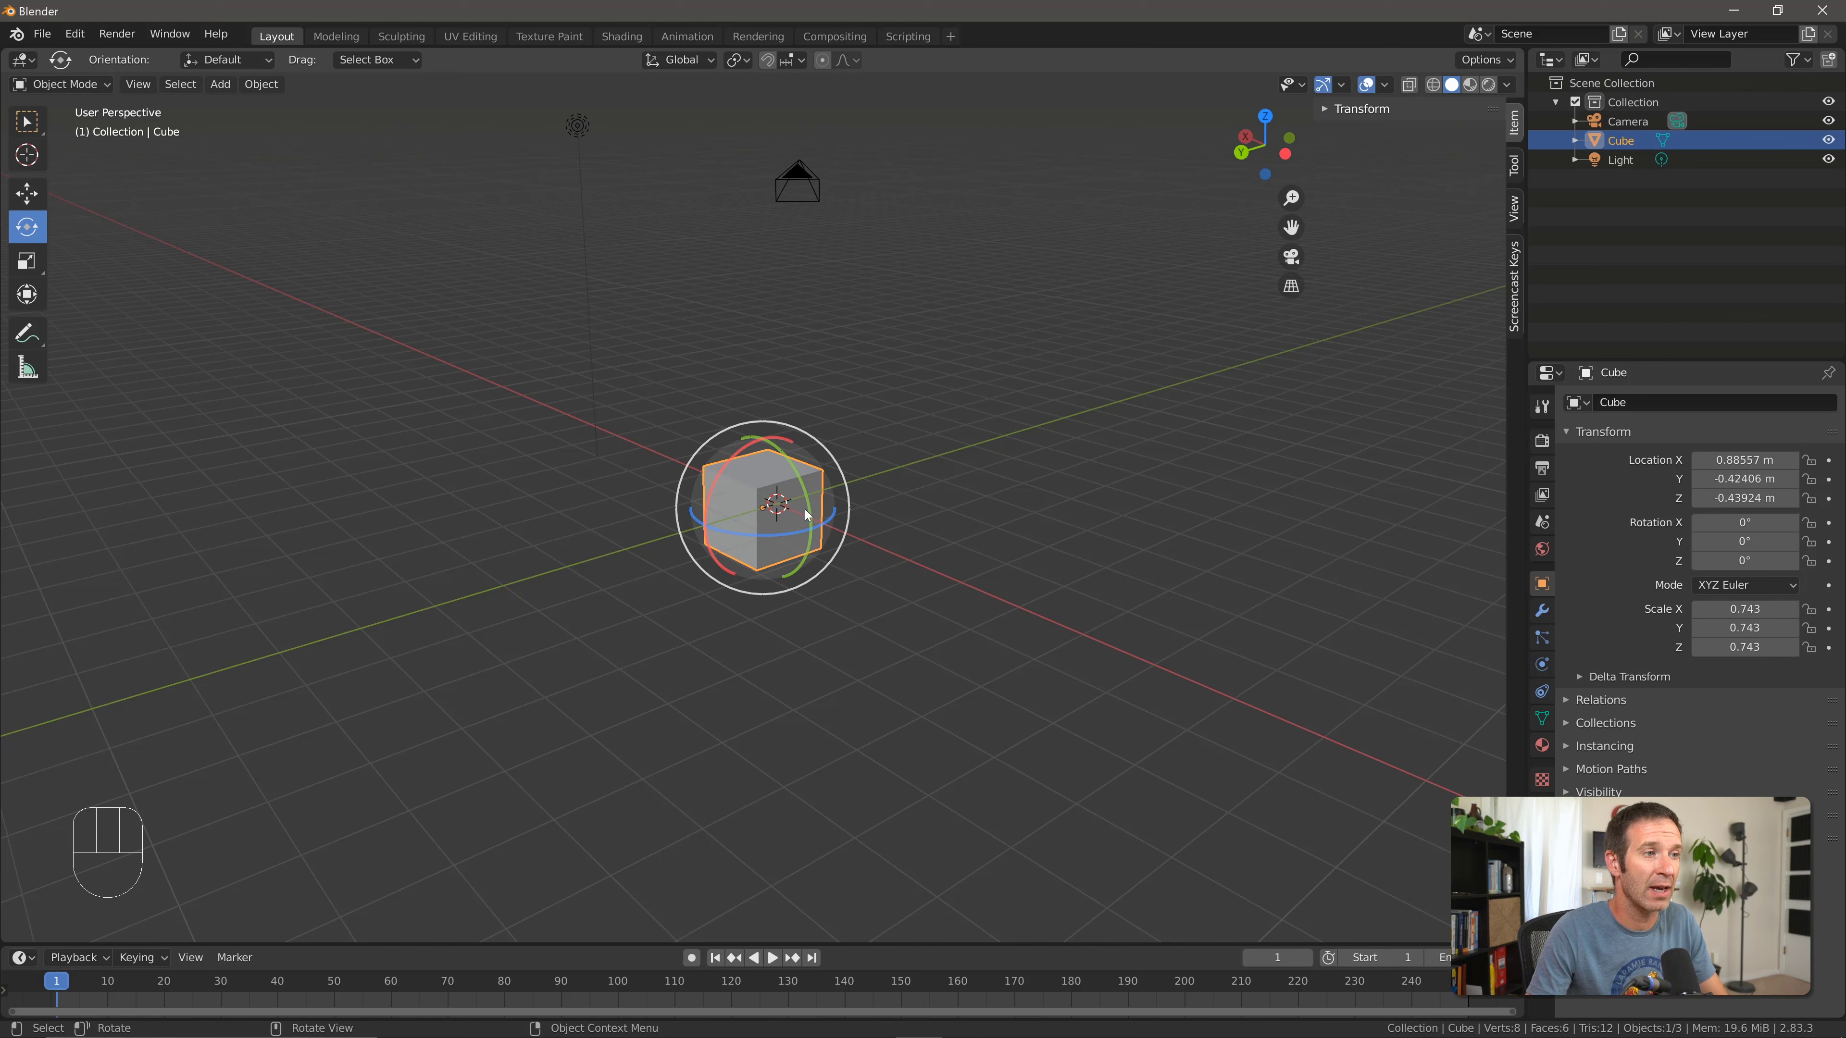
pyautogui.moveTo(812, 508); pyautogui.dragTo(810, 432)
pyautogui.press('Escape')
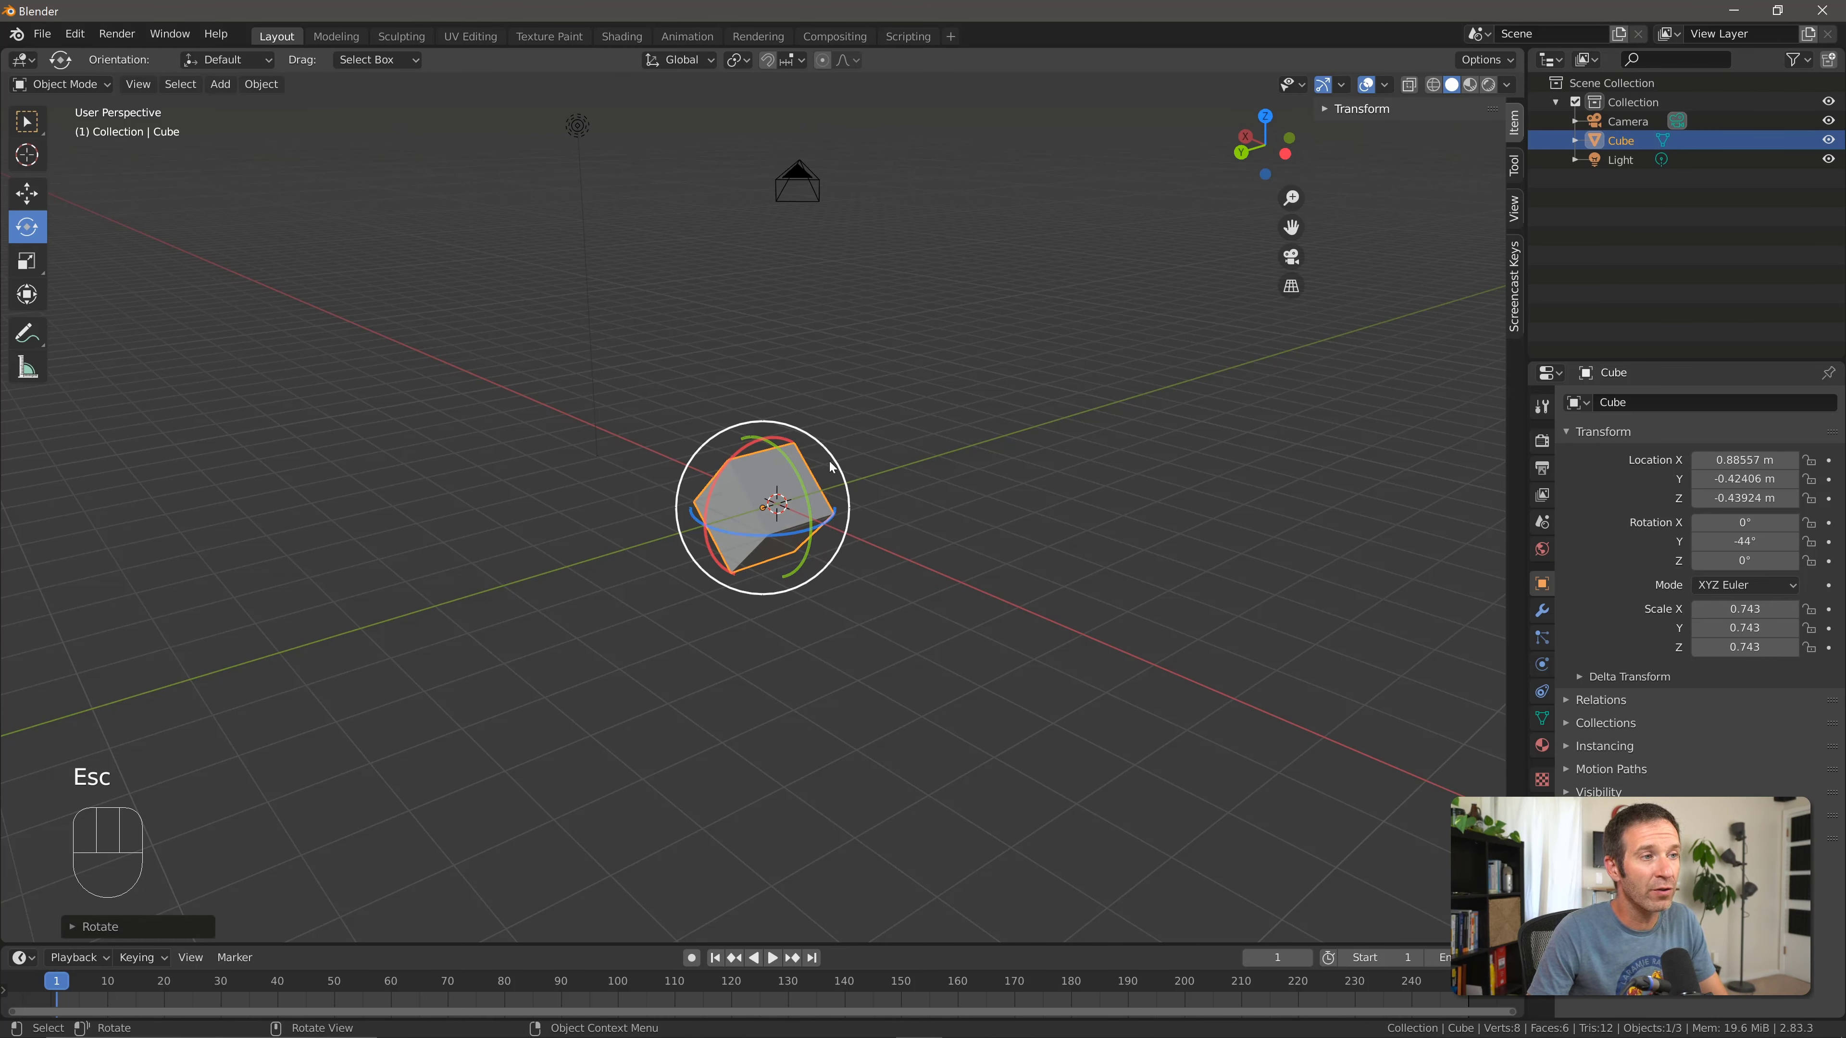
pyautogui.moveTo(829, 455)
pyautogui.mouseDown()
pyautogui.moveTo(843, 494)
pyautogui.moveTo(680, 486)
pyautogui.moveTo(788, 528)
pyautogui.moveTo(770, 659)
pyautogui.moveTo(771, 425)
pyautogui.moveTo(816, 462)
pyautogui.mouseUp()
pyautogui.press('Escape')
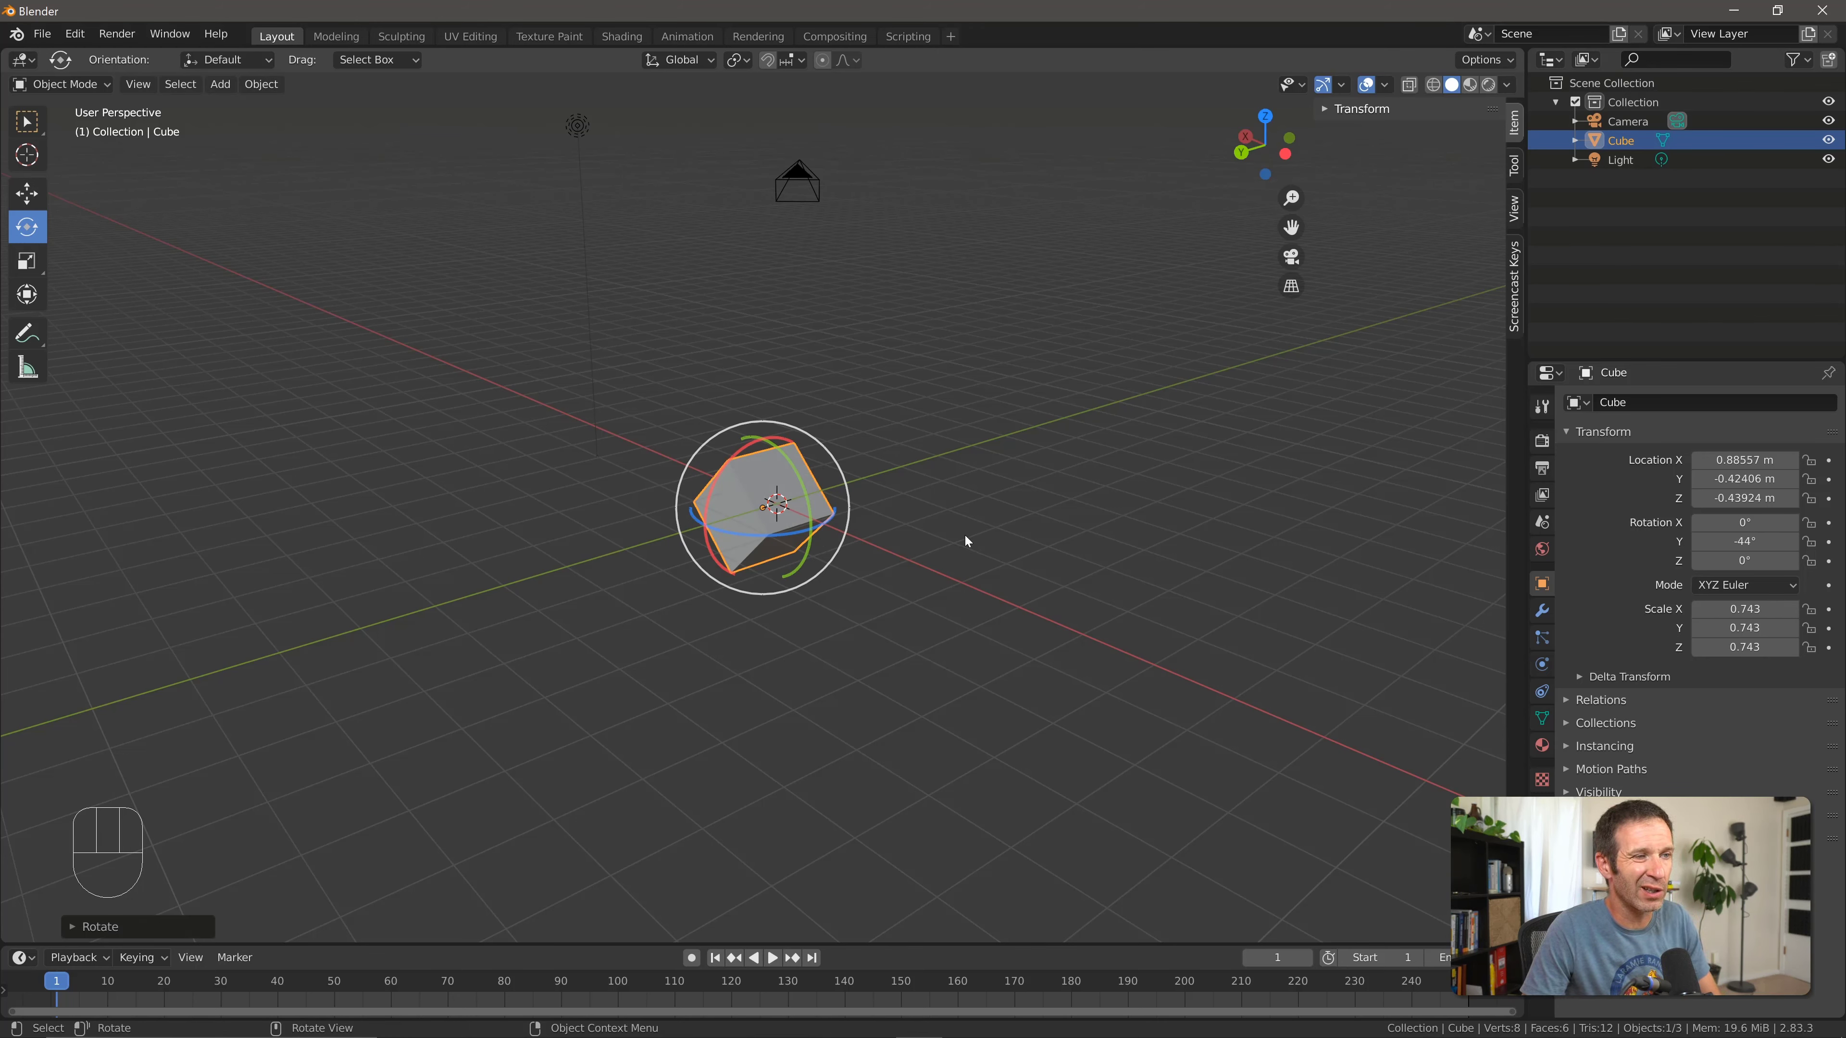
pyautogui.hotkey('ctrl', 'z')
pyautogui.hotkey('ctrl', 'z')
pyautogui.hotkey('ctrl', 'z')
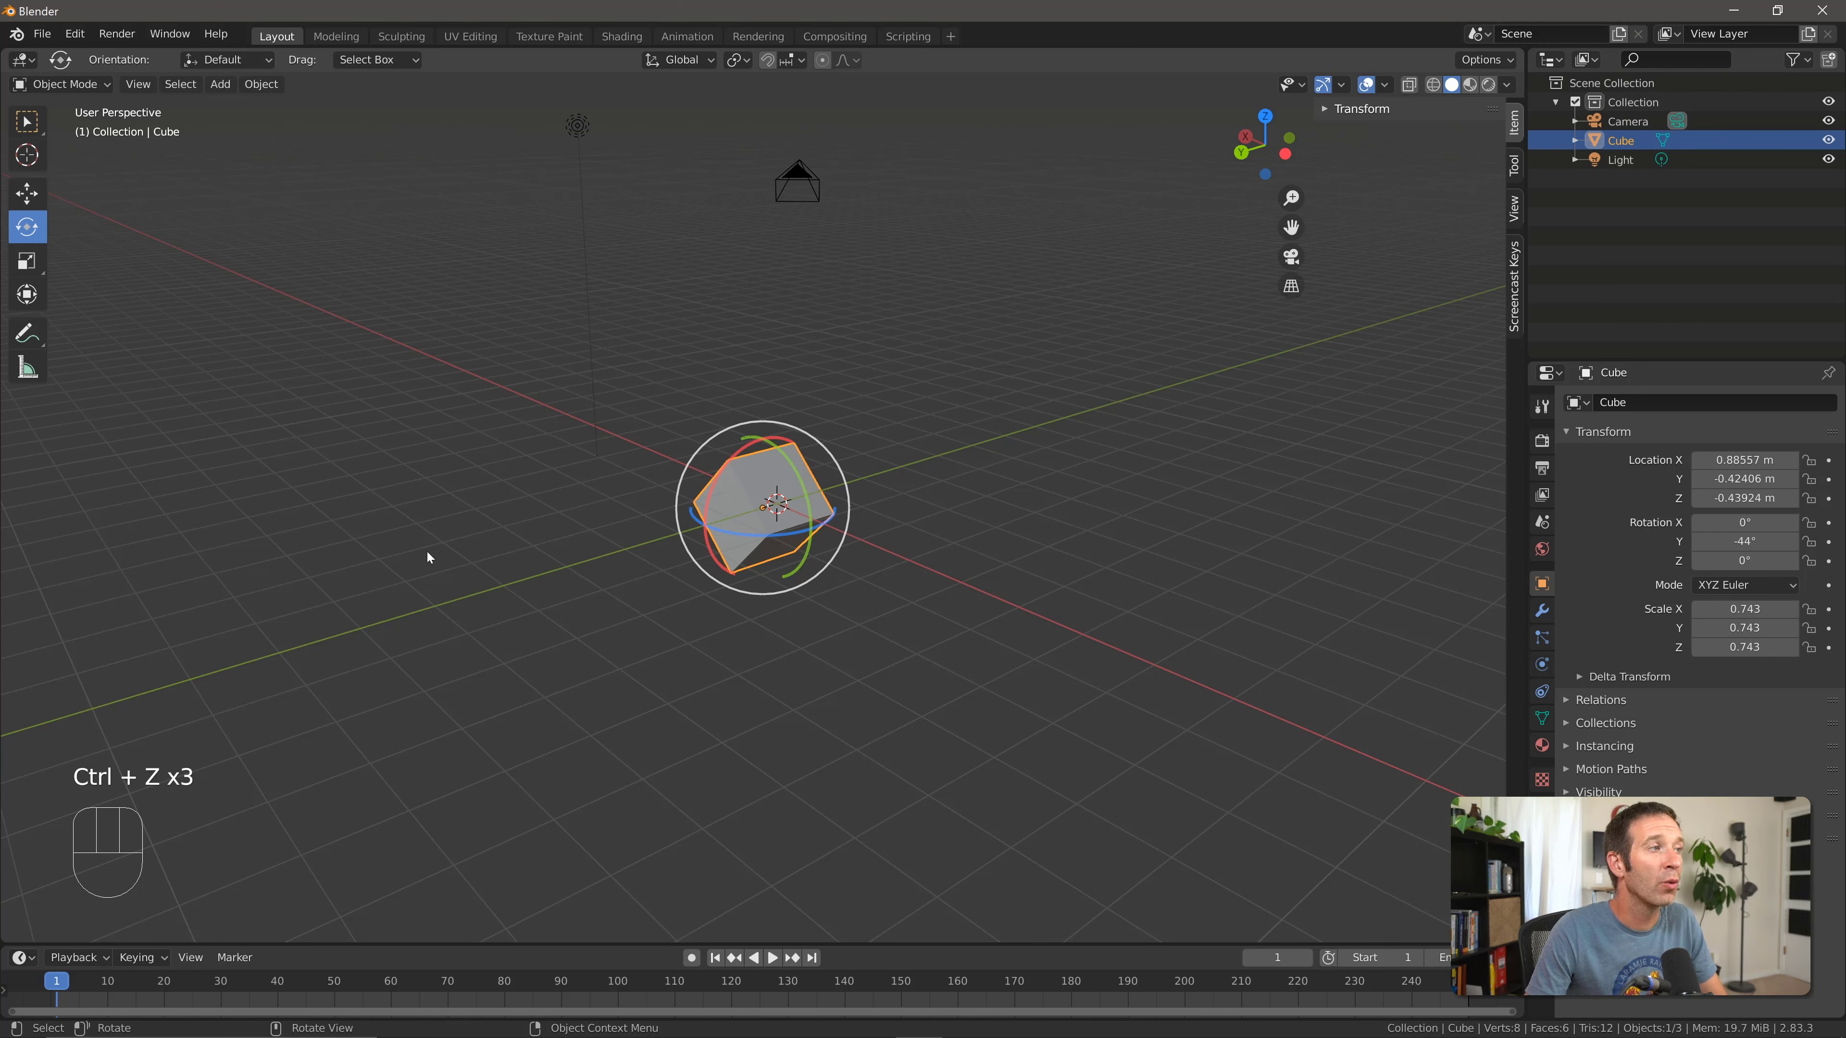
# Try resizing the cube unevenly with the Scale gizmo, to about 1.232 in X, 2.396 in Y and 1.259 in Z
pyautogui.click(27, 261)
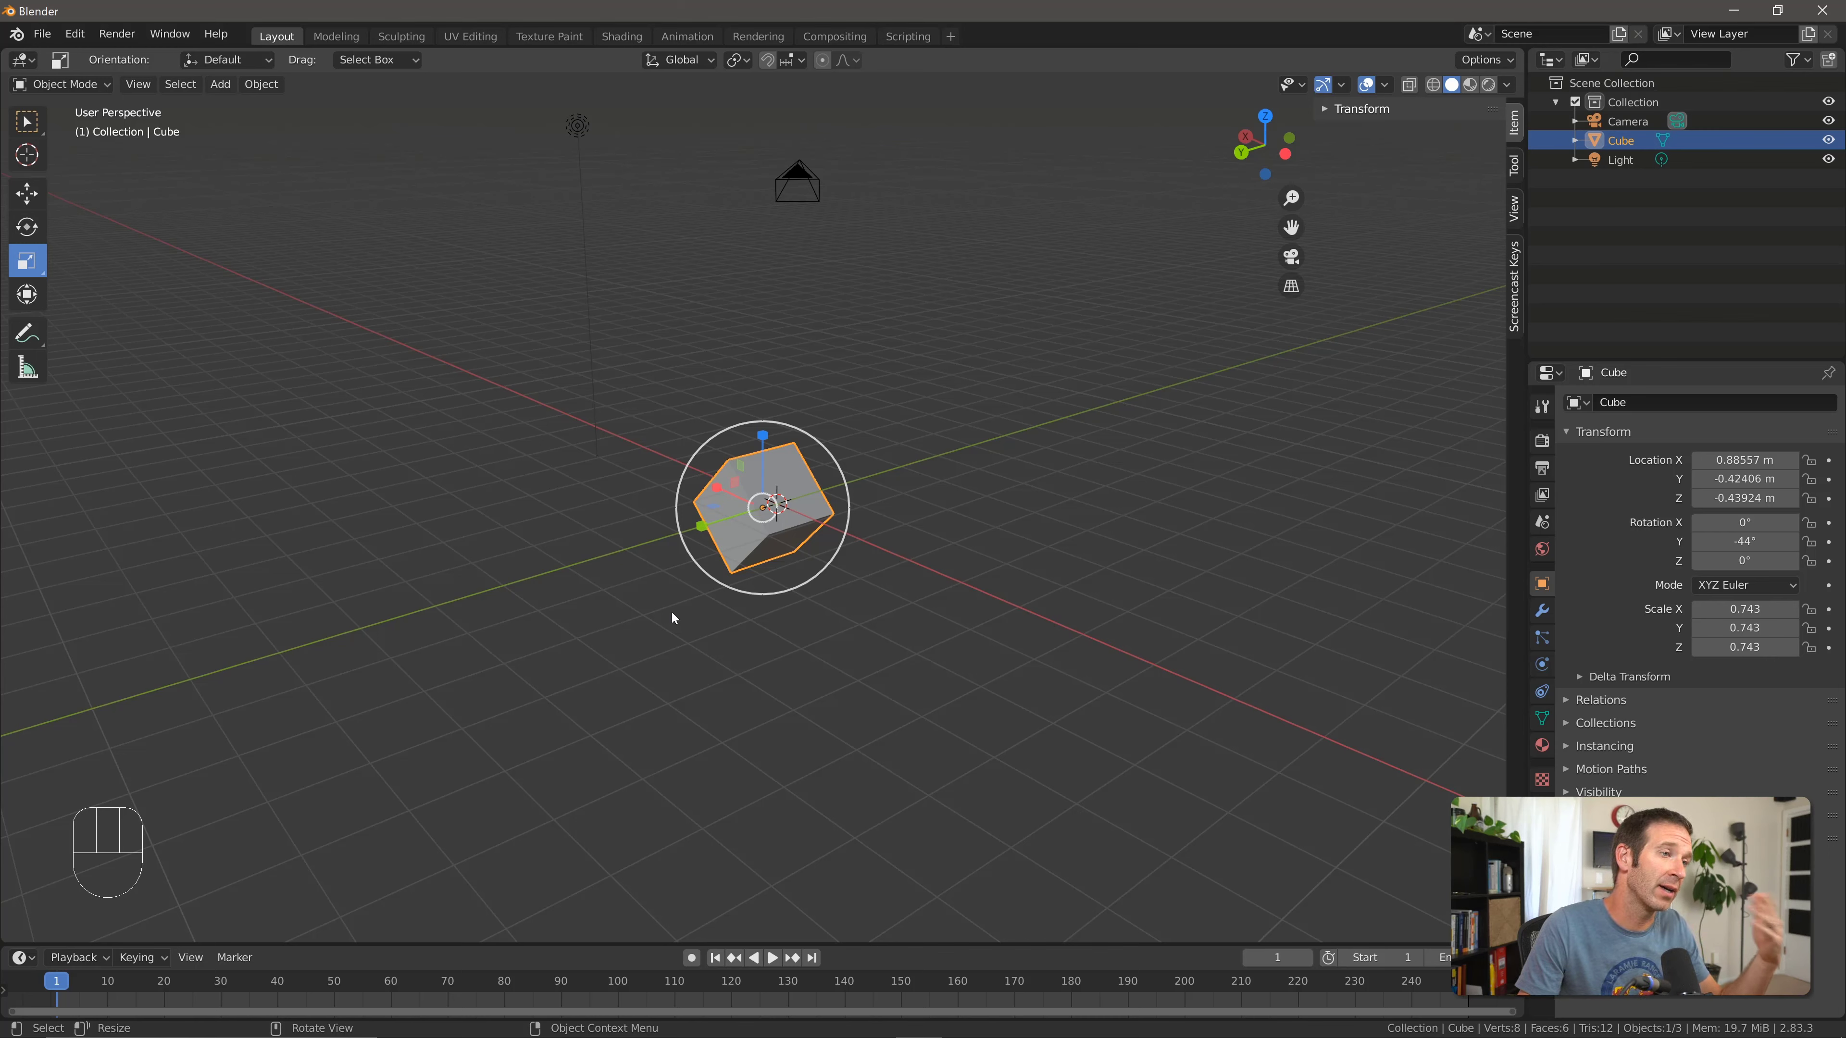
pyautogui.moveTo(700, 533); pyautogui.dragTo(723, 517)
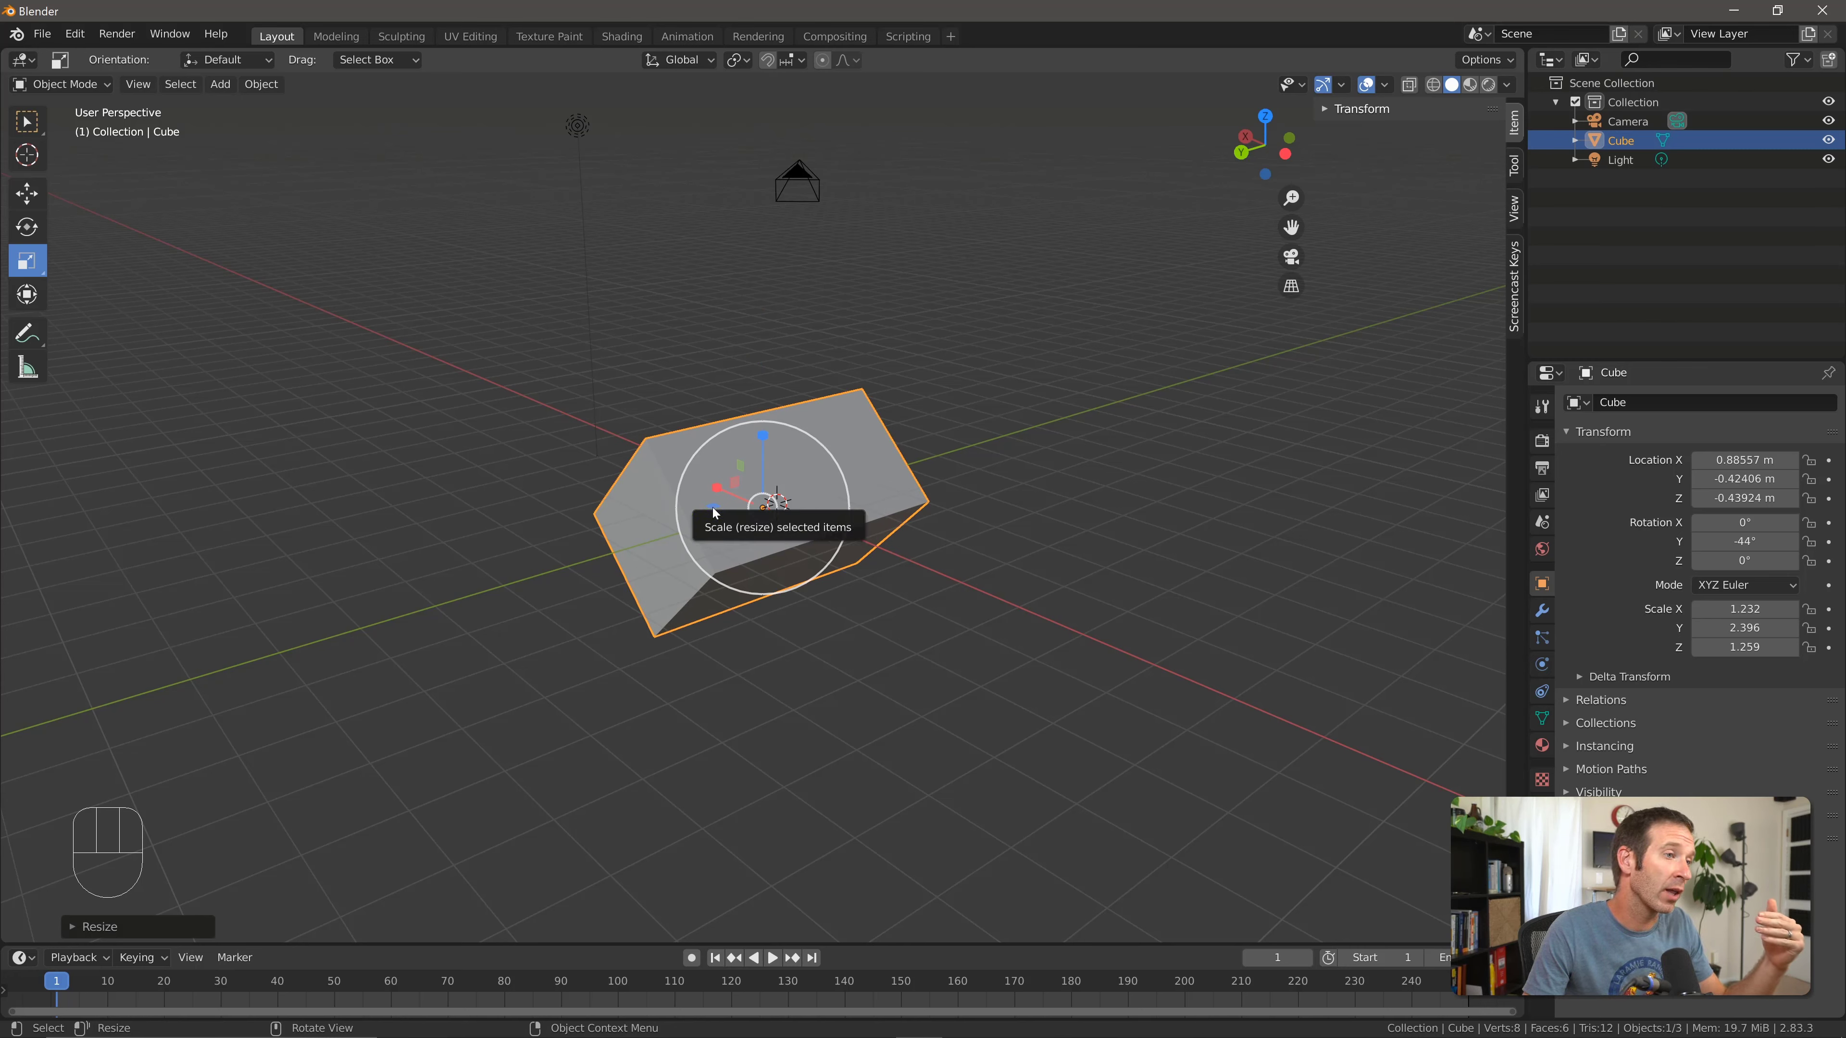
pyautogui.moveTo(714, 512)
pyautogui.mouseDown()
pyautogui.moveTo(676, 526)
pyautogui.moveTo(734, 512)
pyautogui.moveTo(689, 524)
pyautogui.mouseUp()
pyautogui.moveTo(744, 460); pyautogui.dragTo(759, 435)
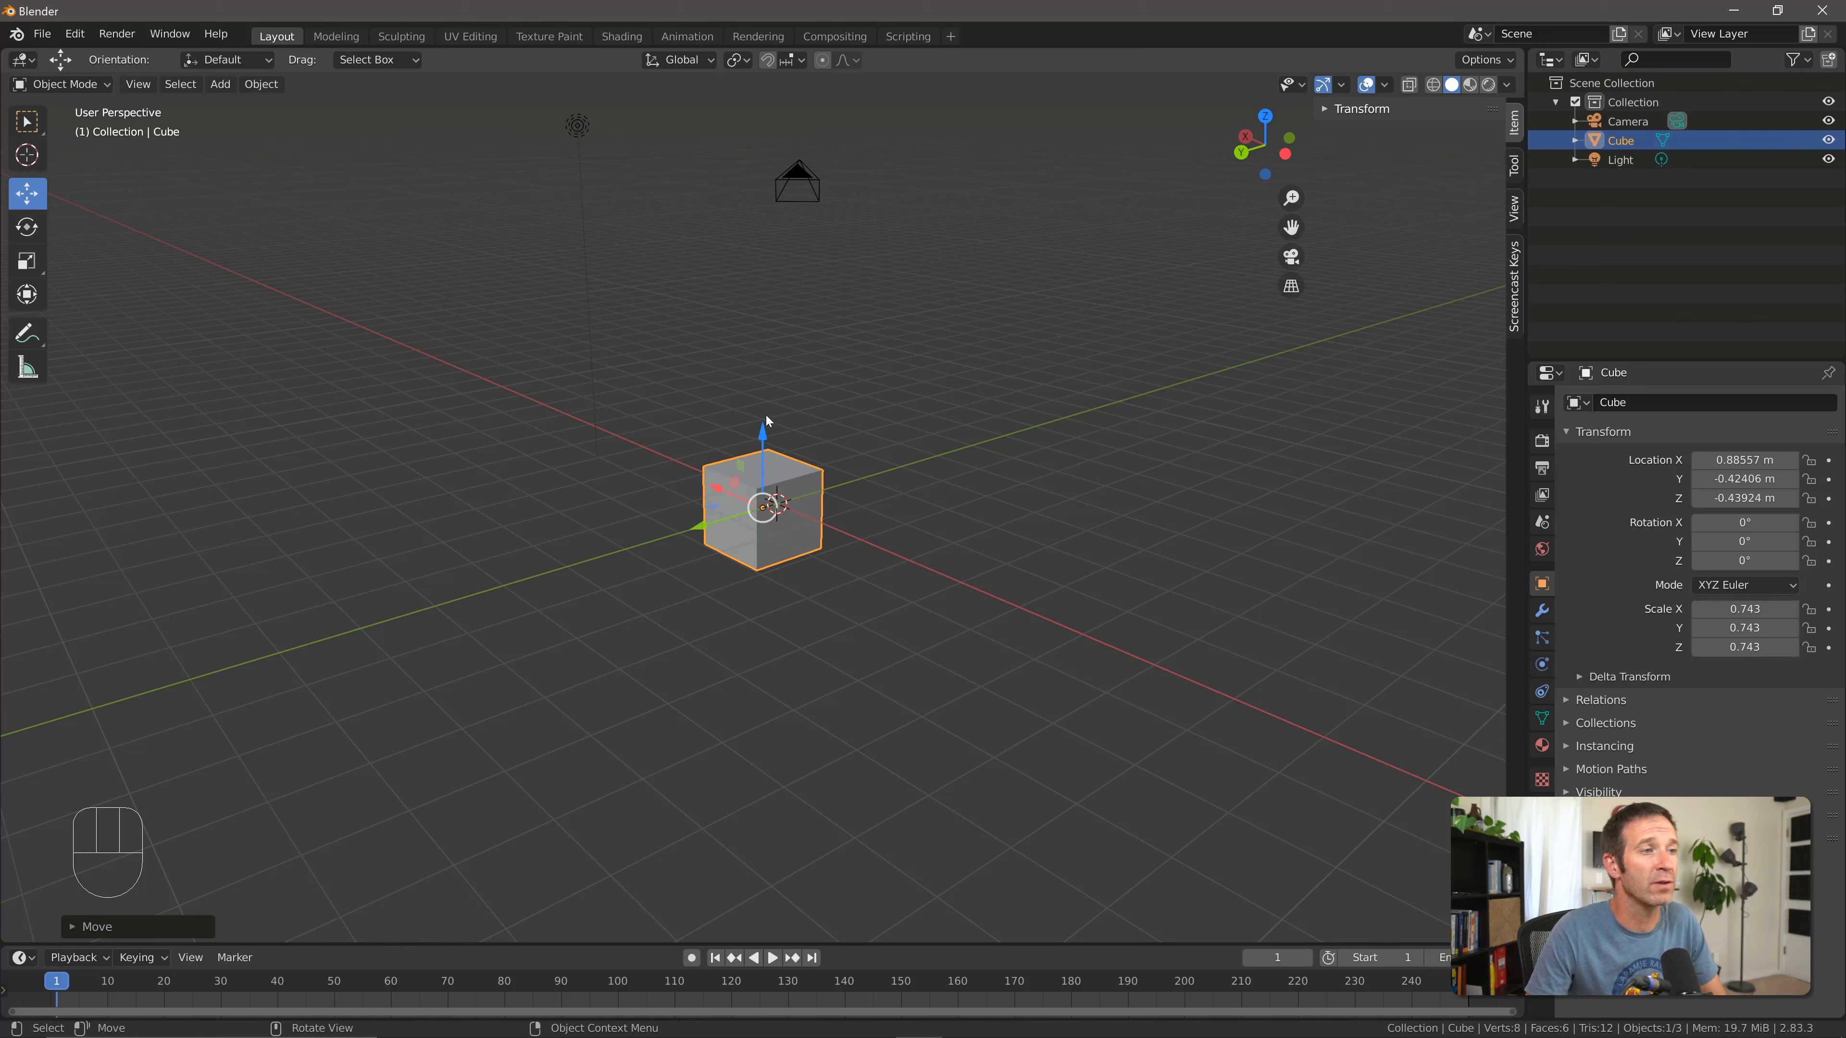
# Try moving the cube down along the Z axis with the gizmo, and try a free Grab without displacing it
pyautogui.moveTo(765, 440); pyautogui.dragTo(757, 596)
pyautogui.press('Escape')
pyautogui.press('Escape')
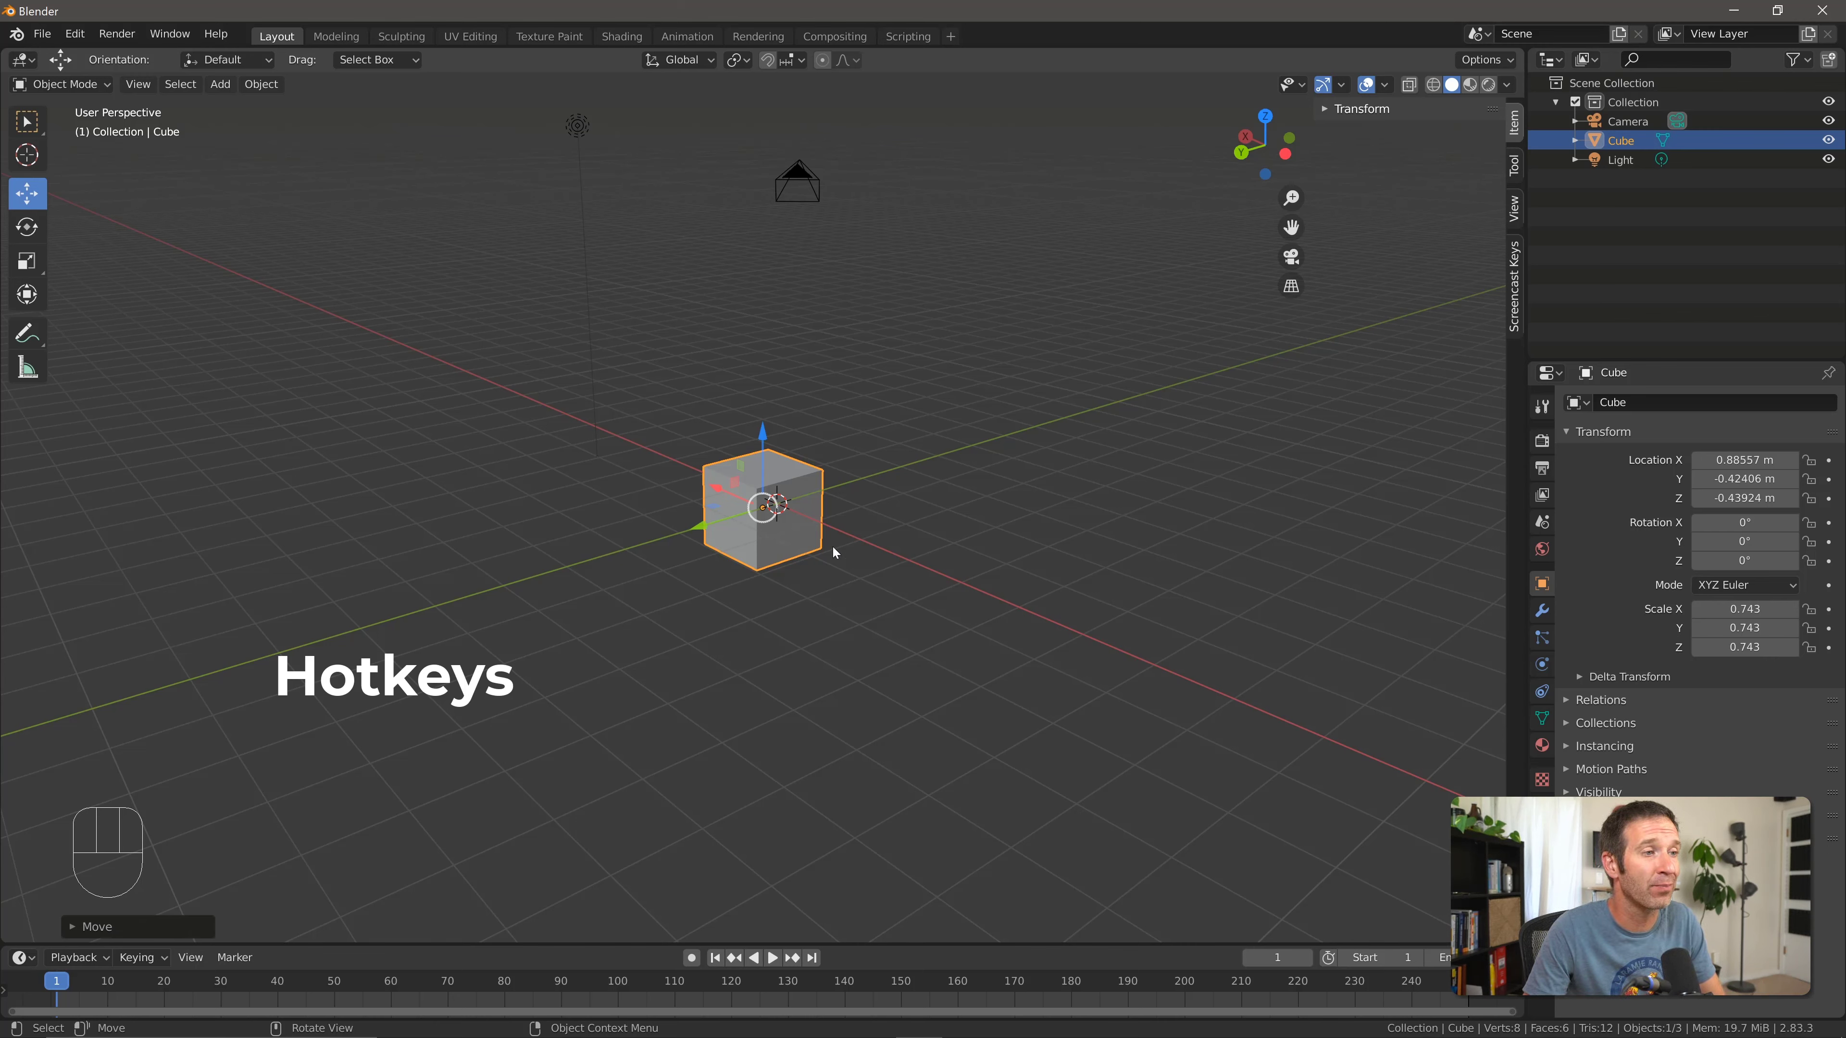
pyautogui.press('g')
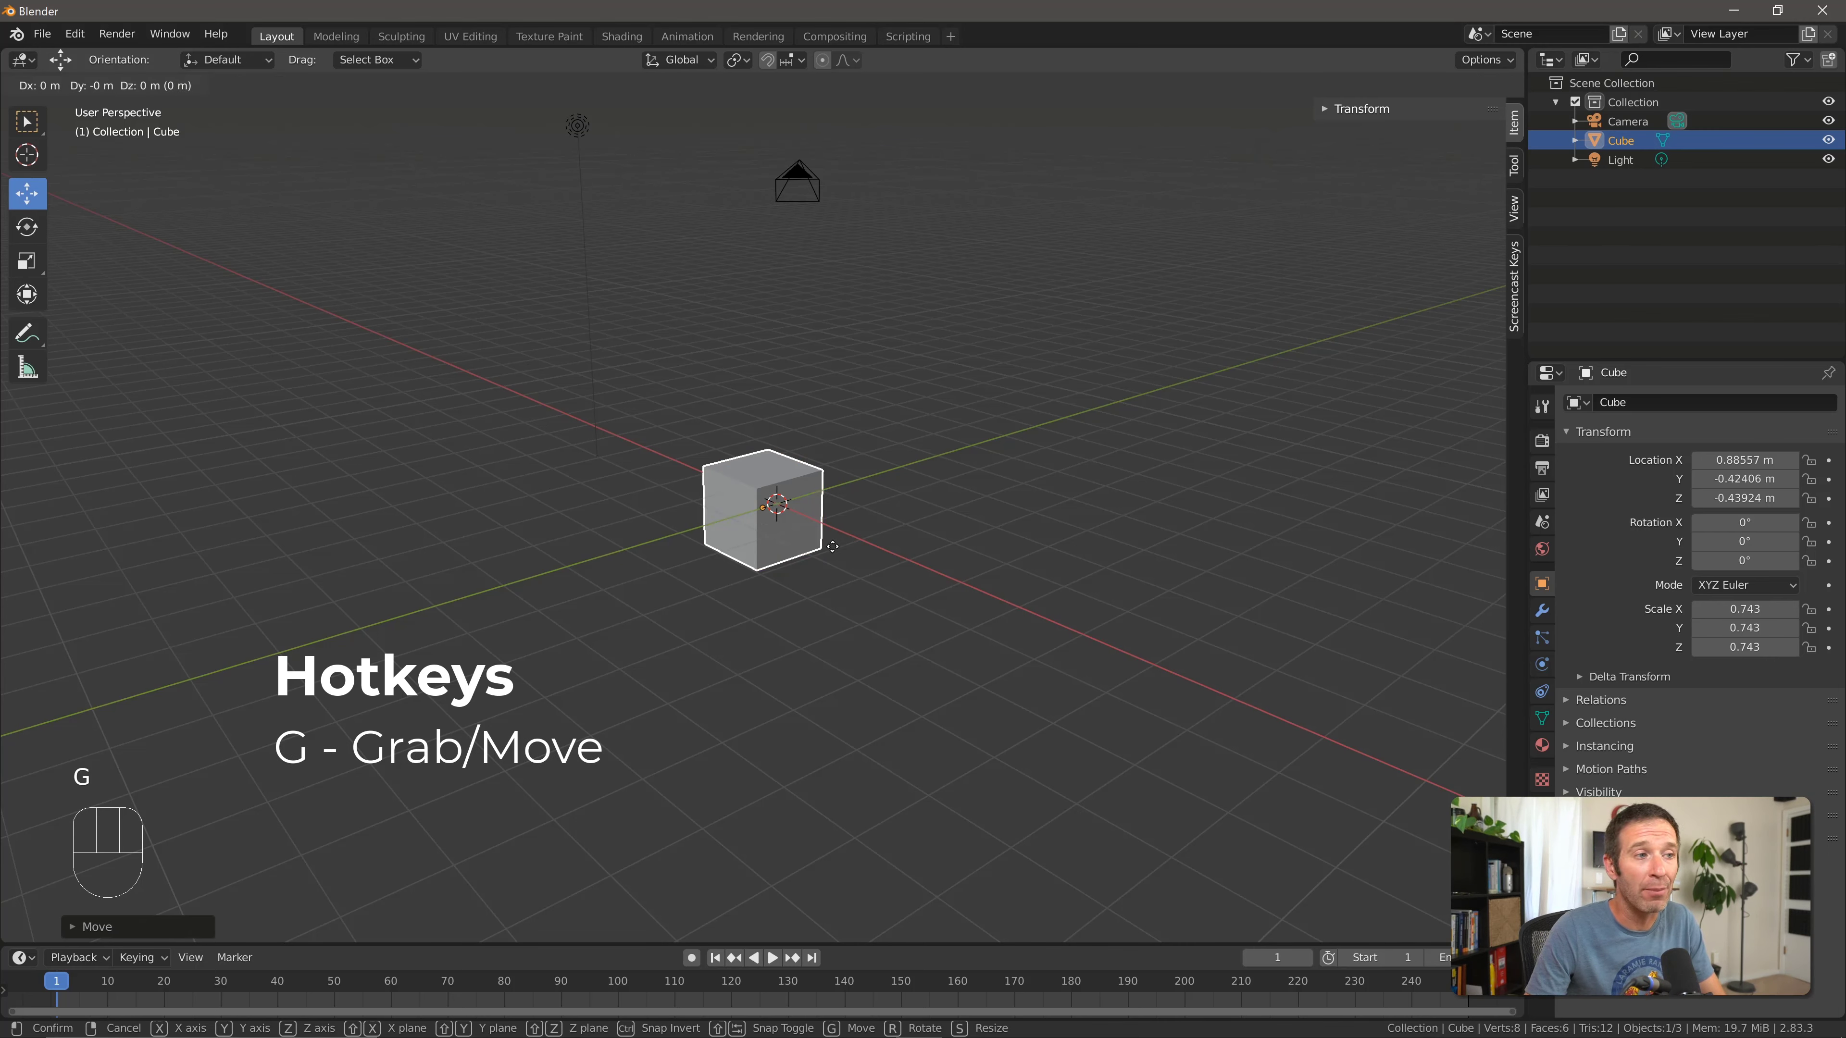
pyautogui.click(830, 551)
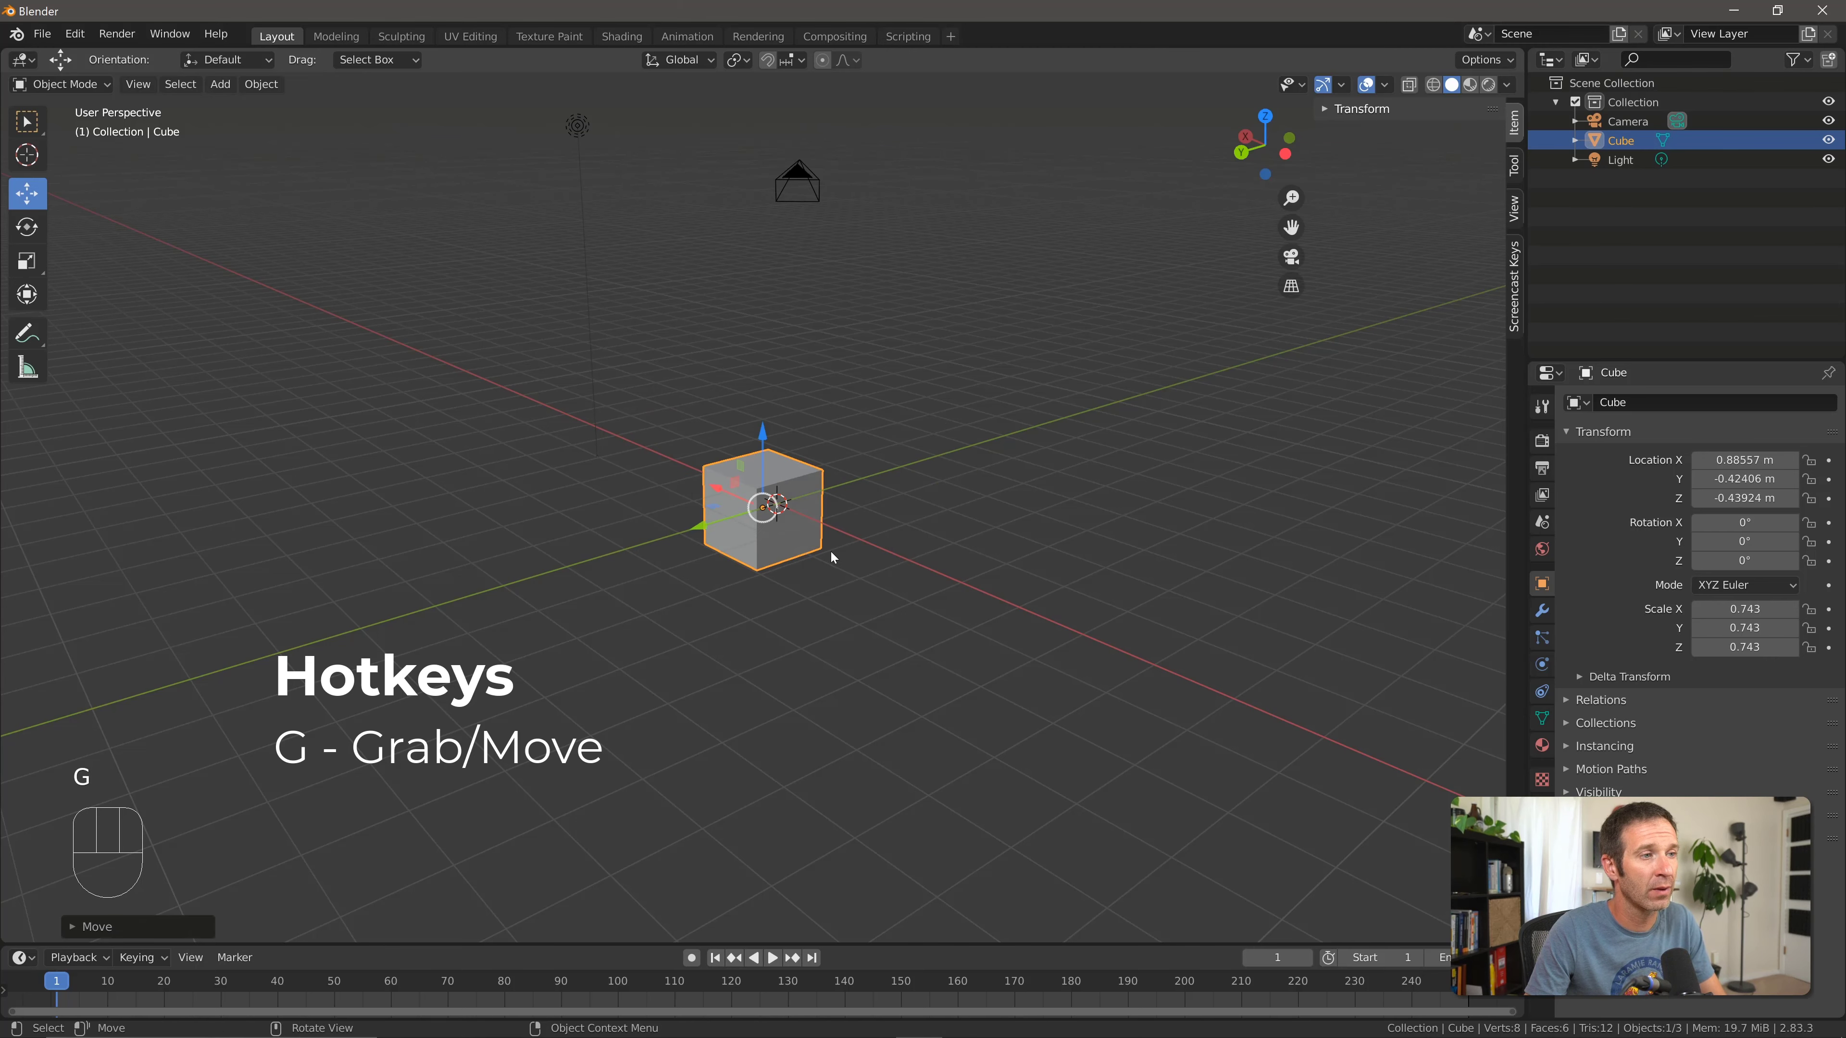
# Try a free rotation of the cube and a uniform enlargement, cancelling both
pyautogui.press('r')
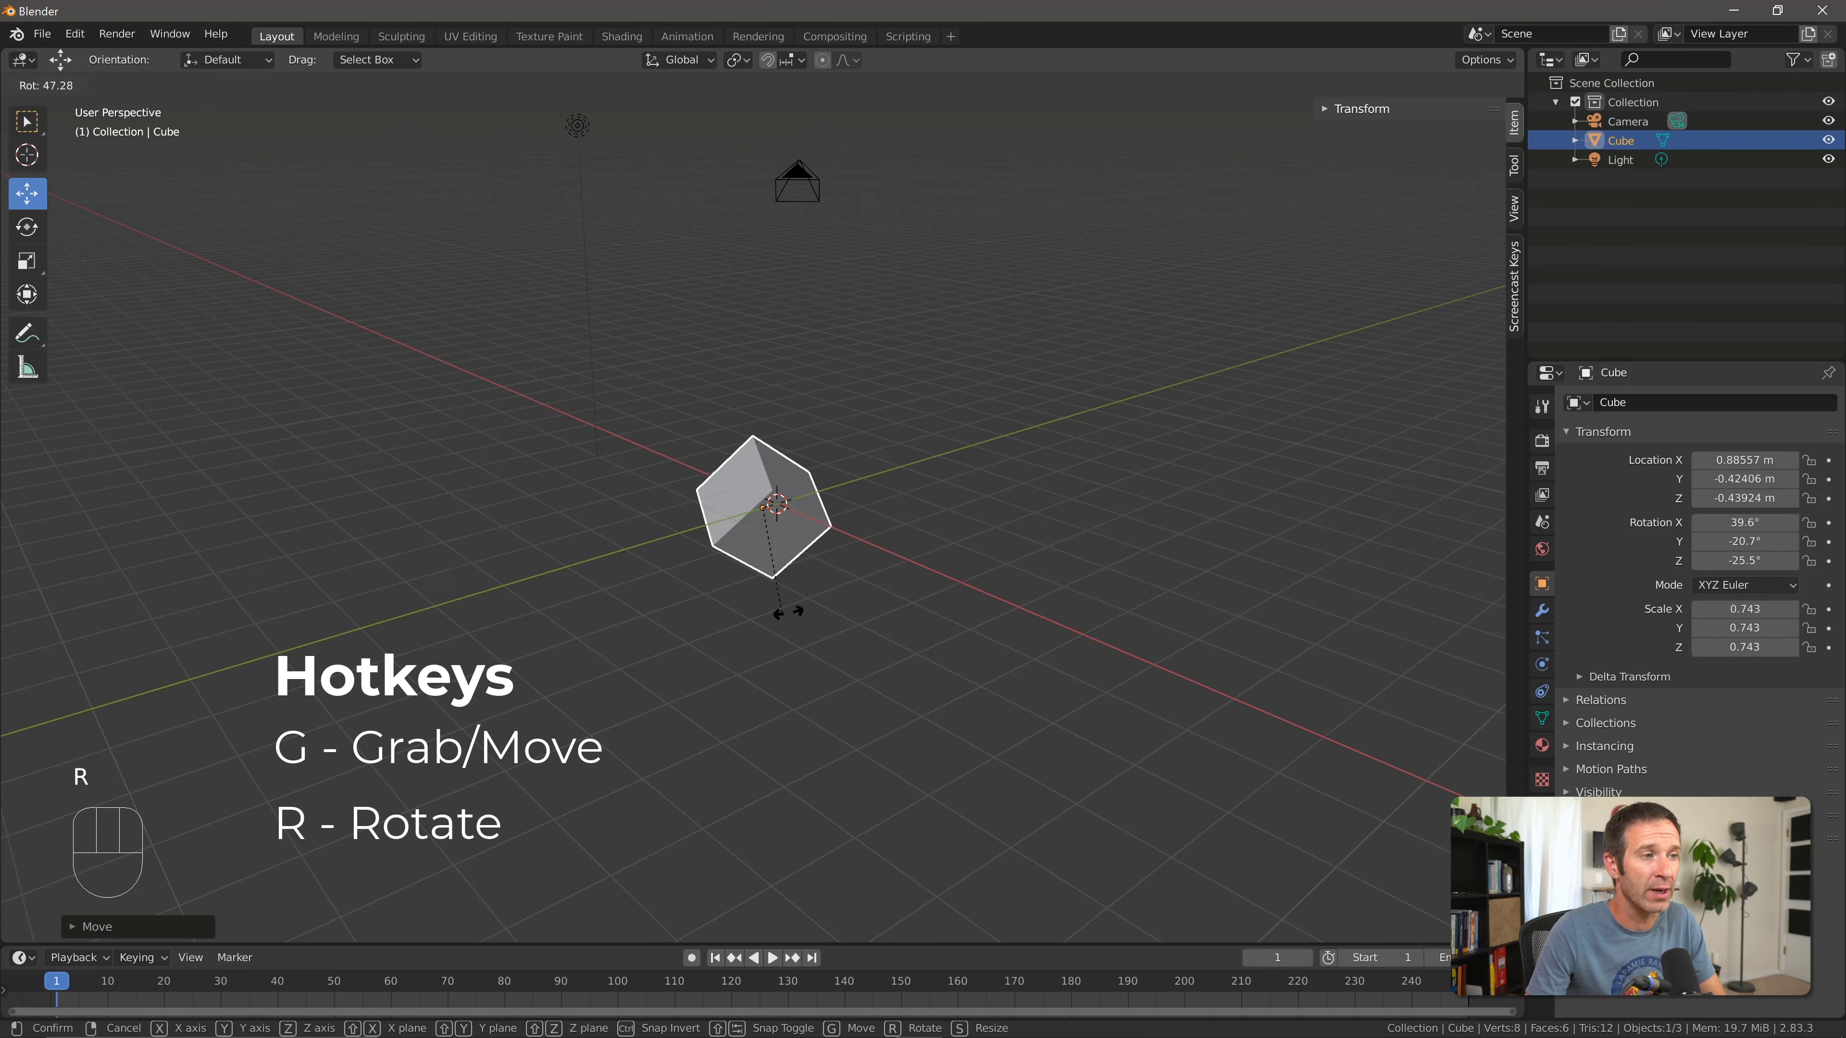
pyautogui.rightClick(894, 594)
pyautogui.press('s')
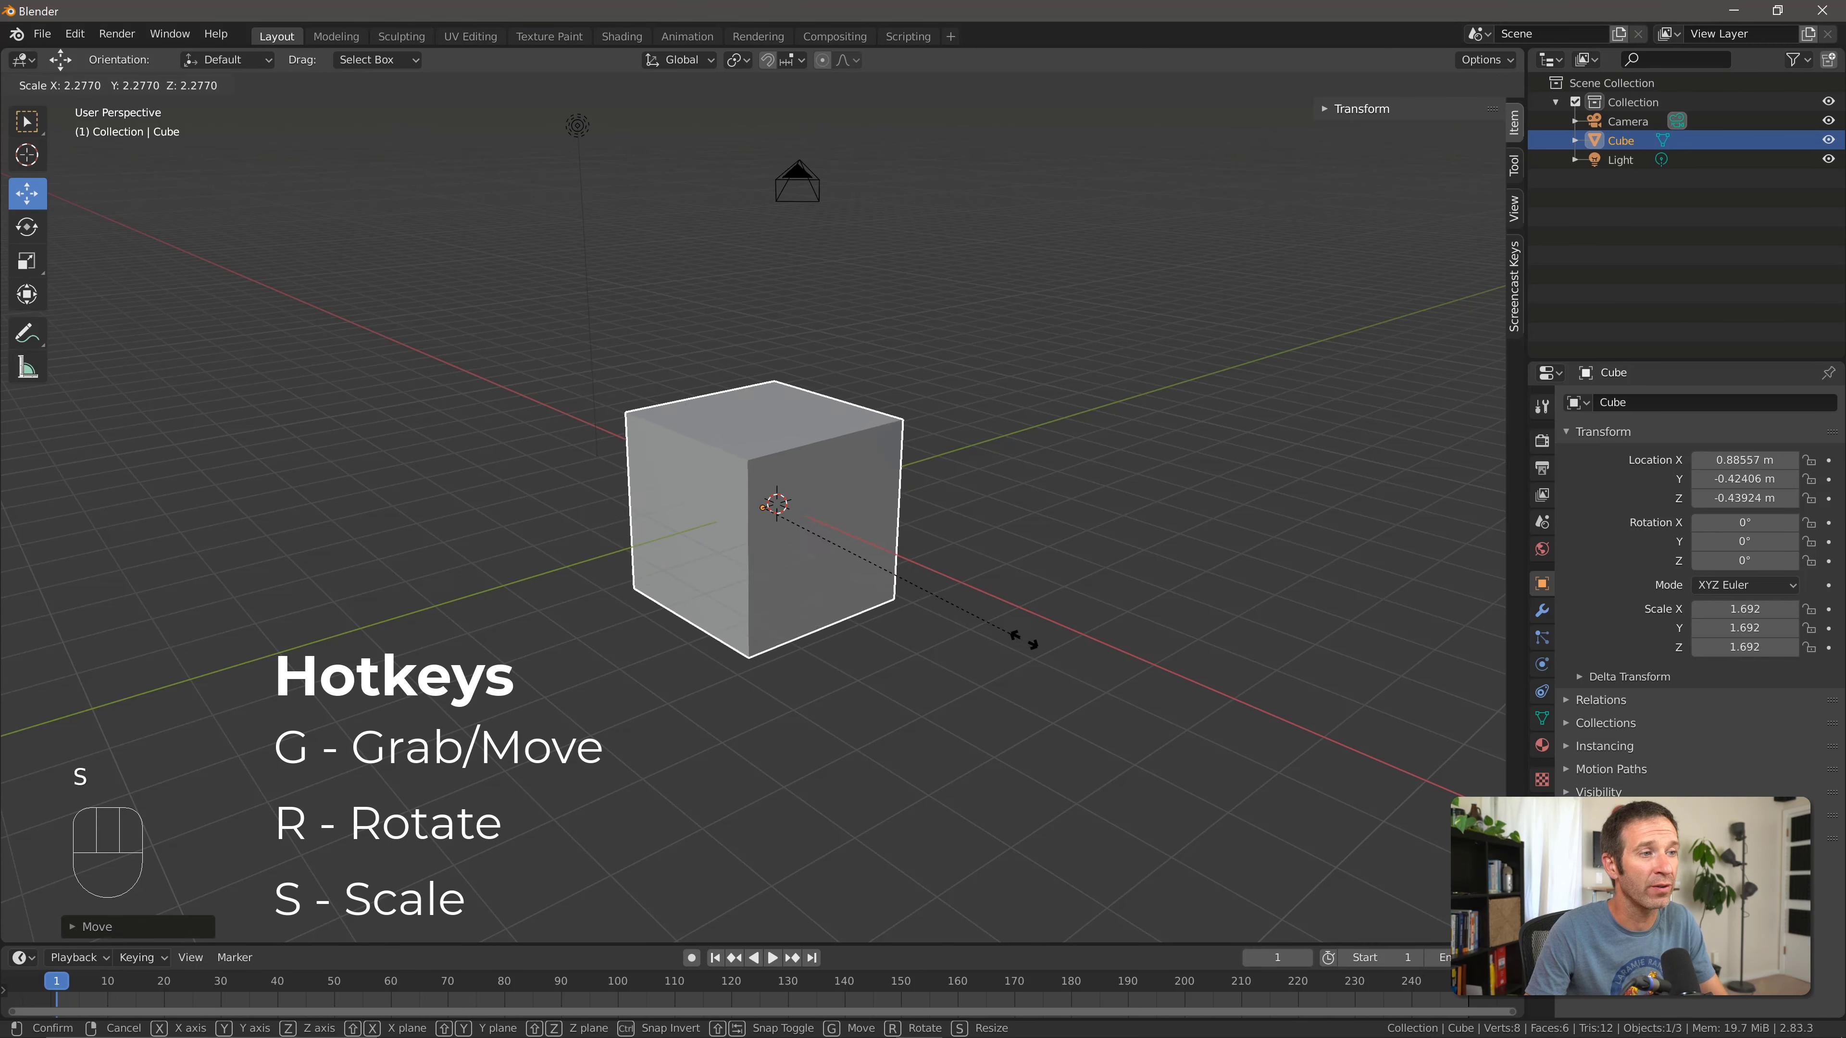
pyautogui.rightClick(1045, 662)
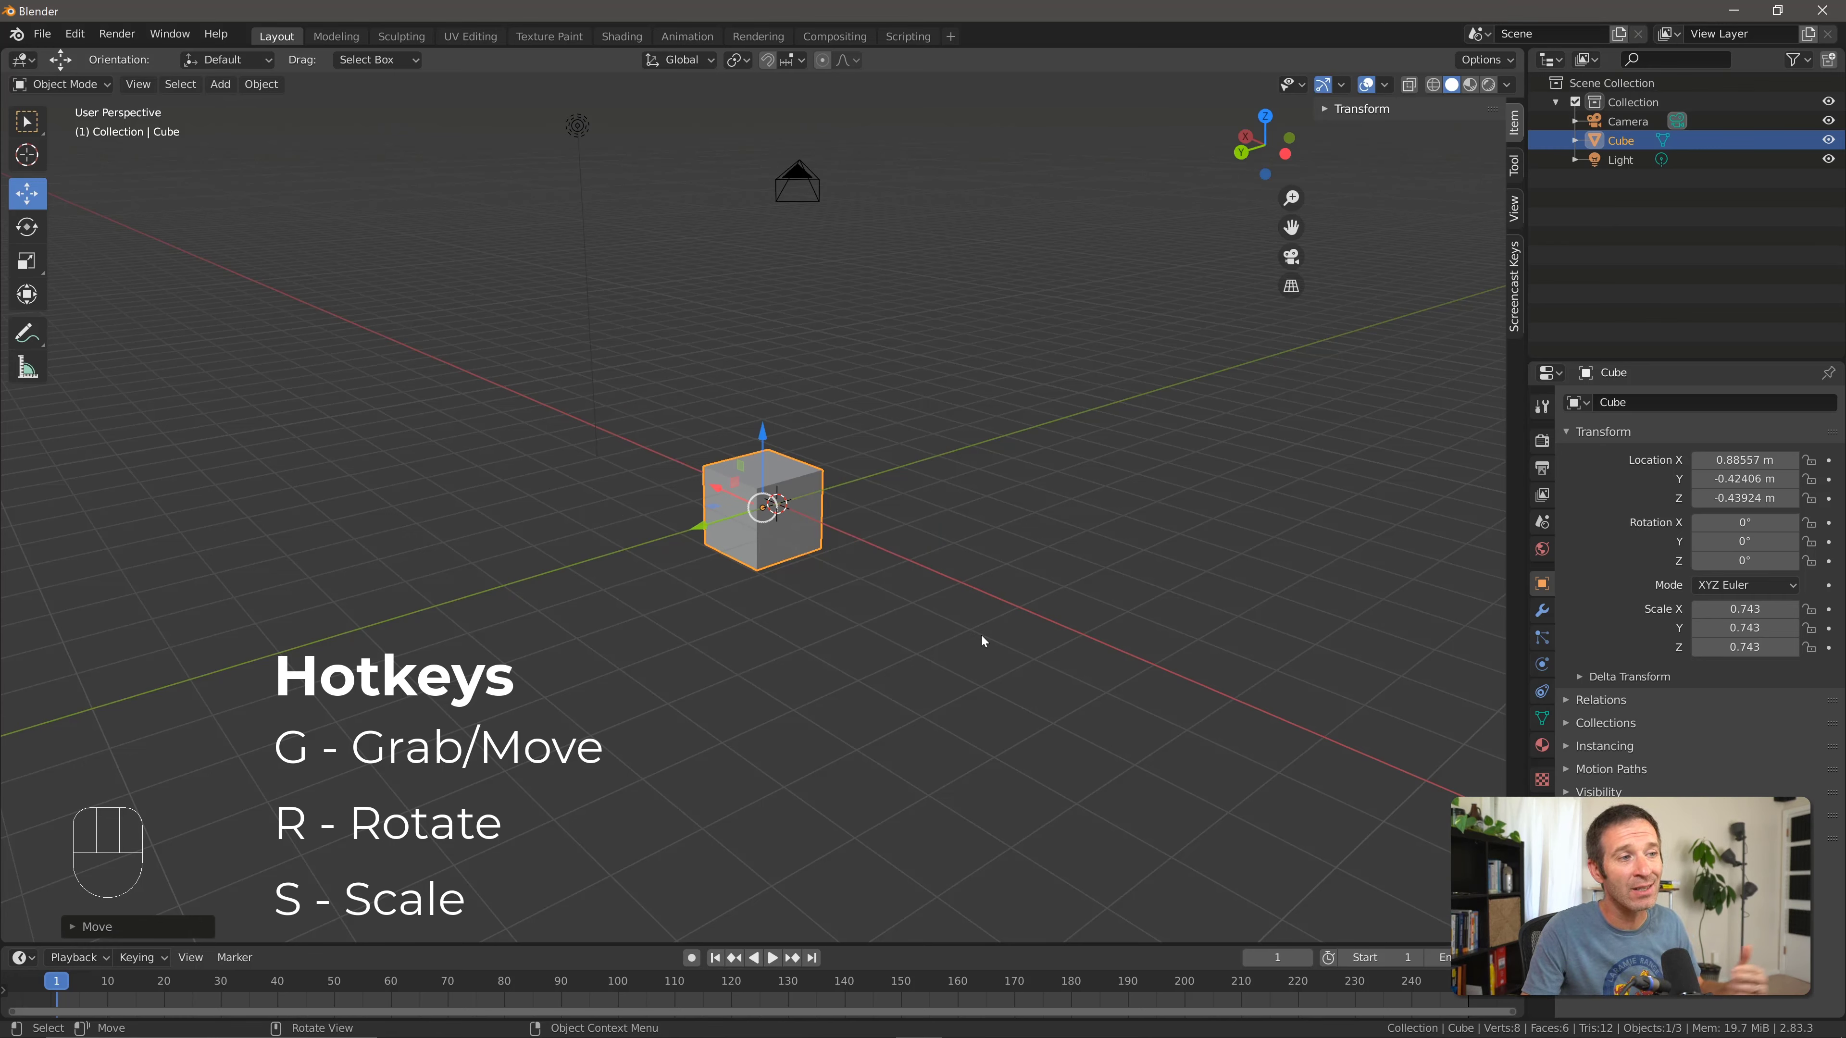
# Try moving the cube constrained to the global X axis and switch the constraint to global Y, cancelling the move
pyautogui.press('g')
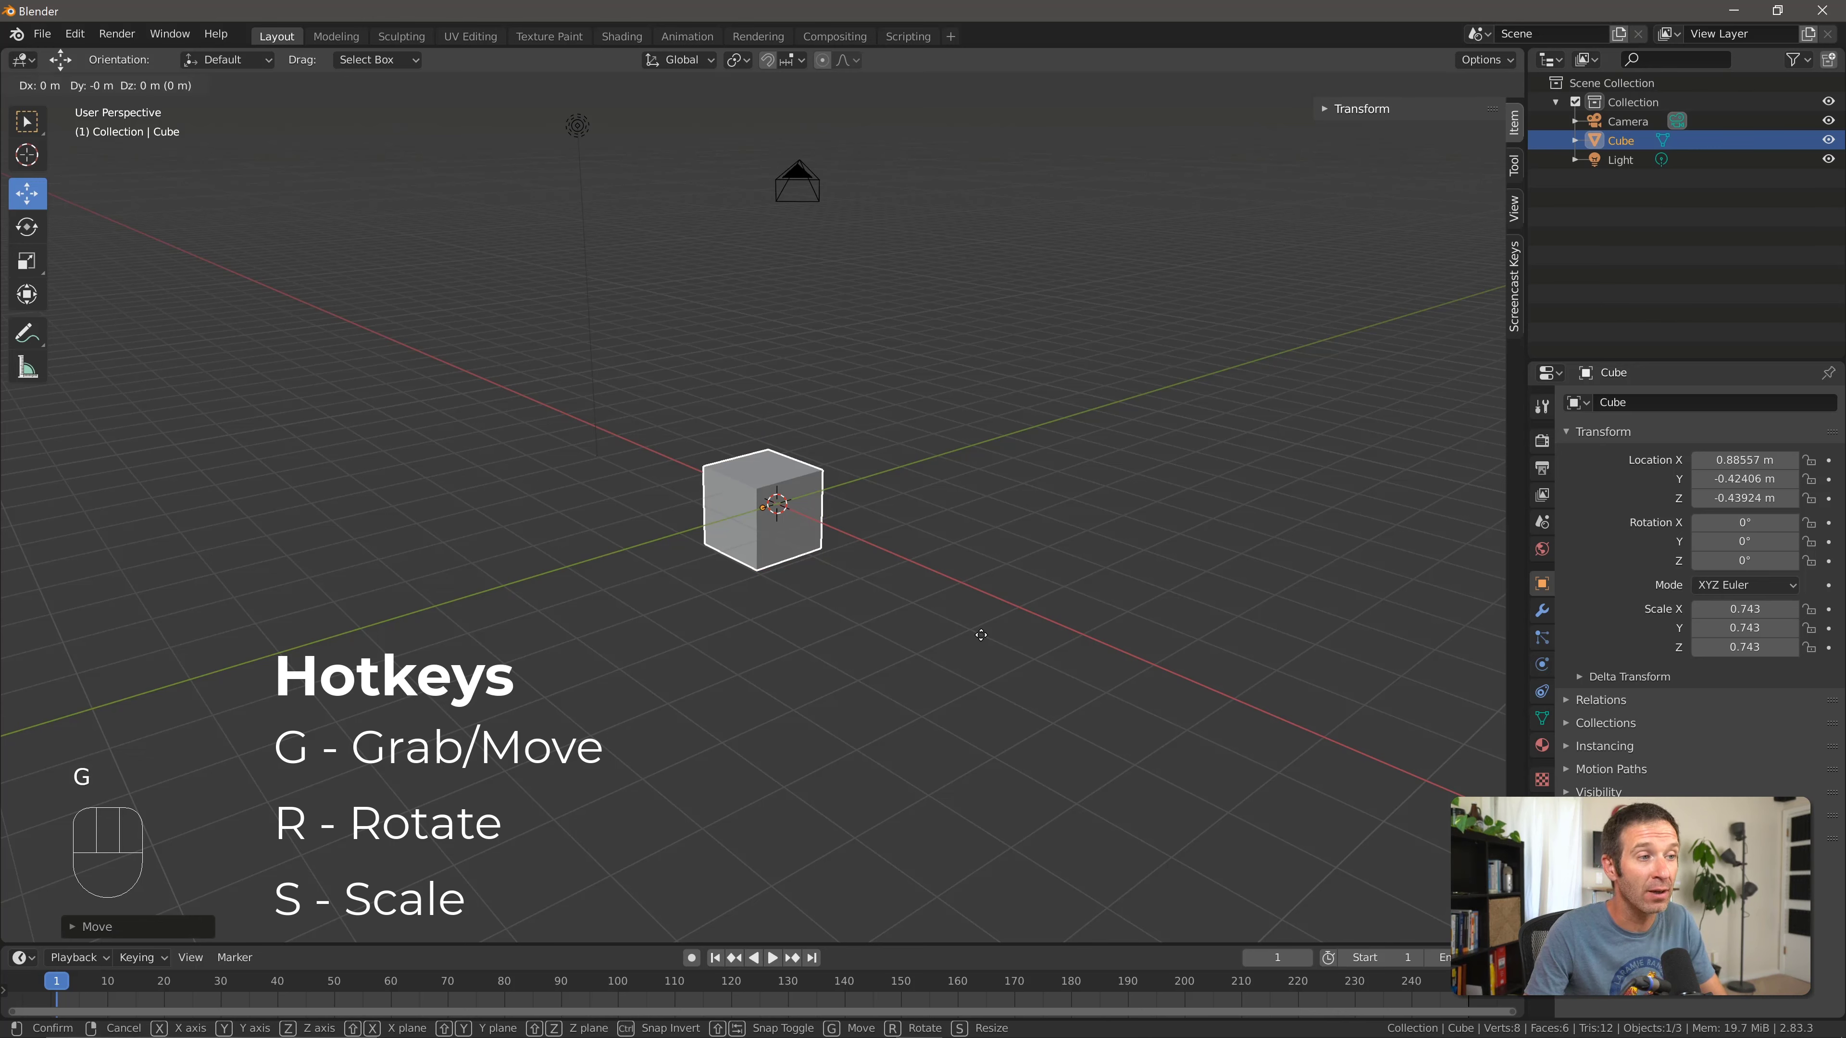
pyautogui.press('x')
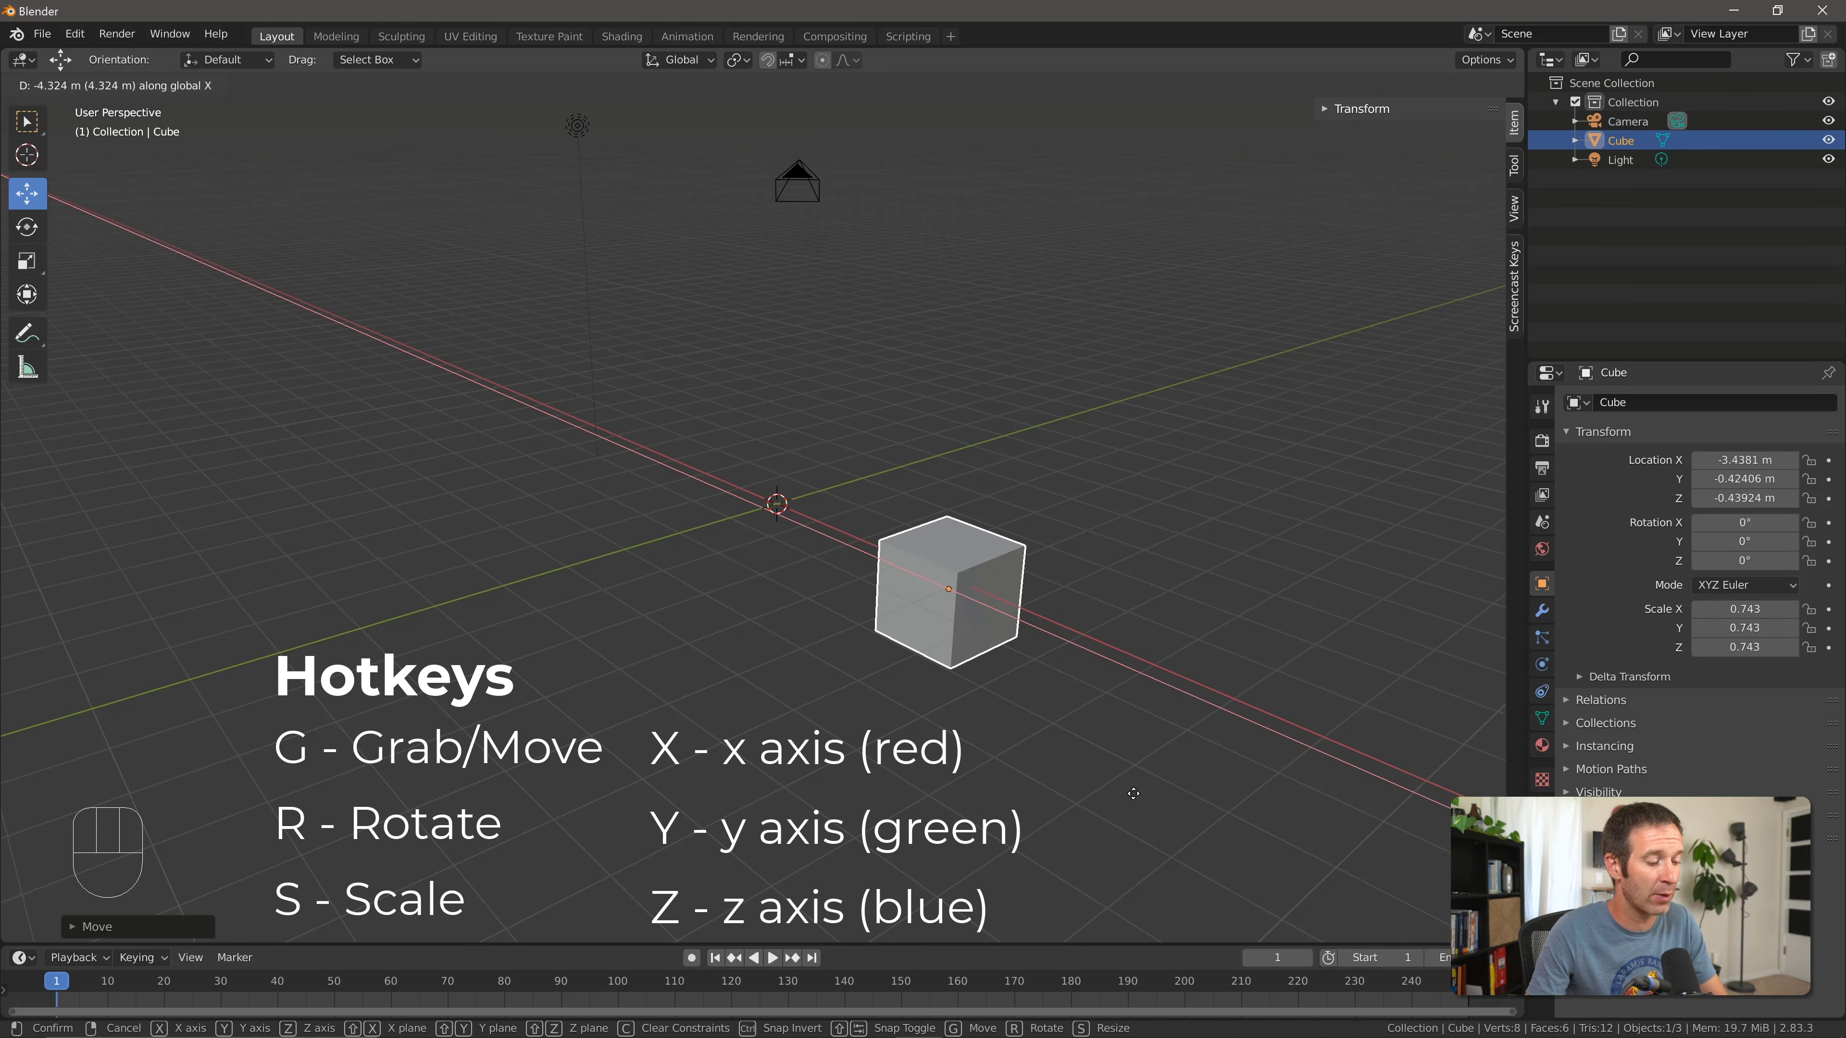
pyautogui.press('y')
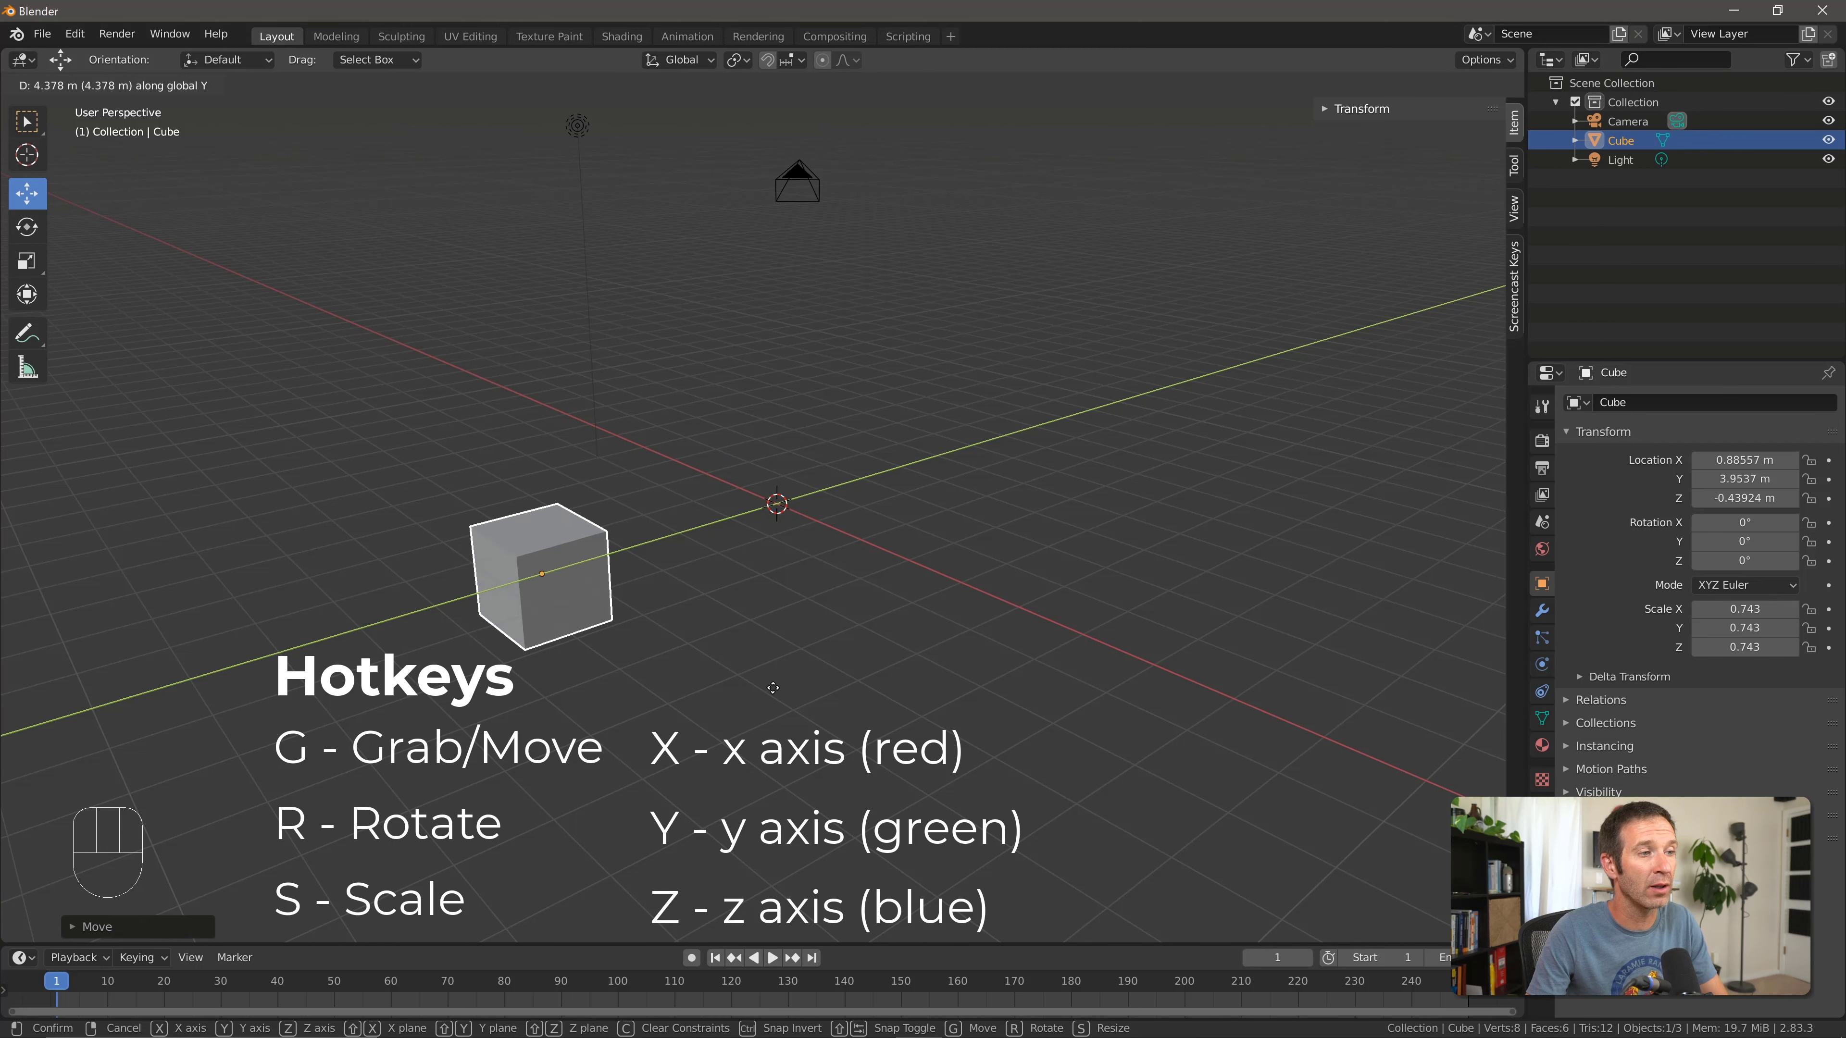
pyautogui.click(971, 625)
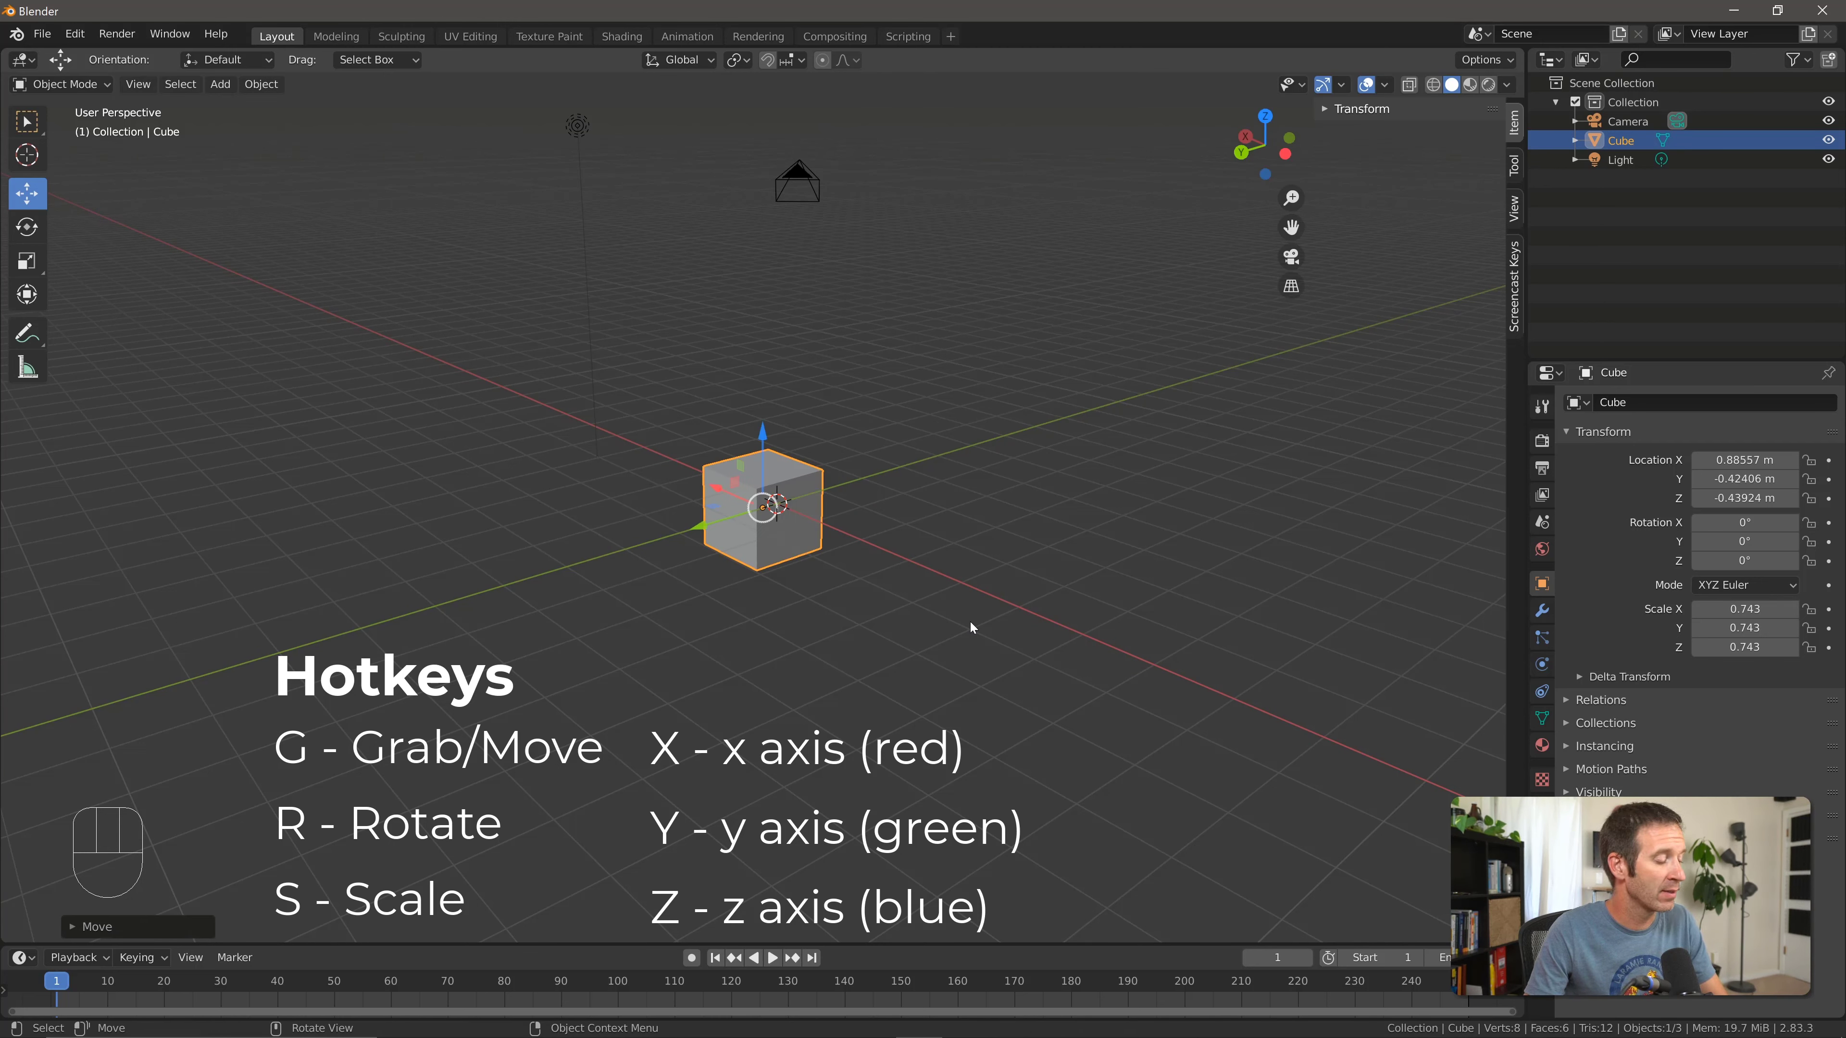
# Try rotating the cube around the global Z axis only, and cancel the rotation
pyautogui.press('r')
pyautogui.press('z')
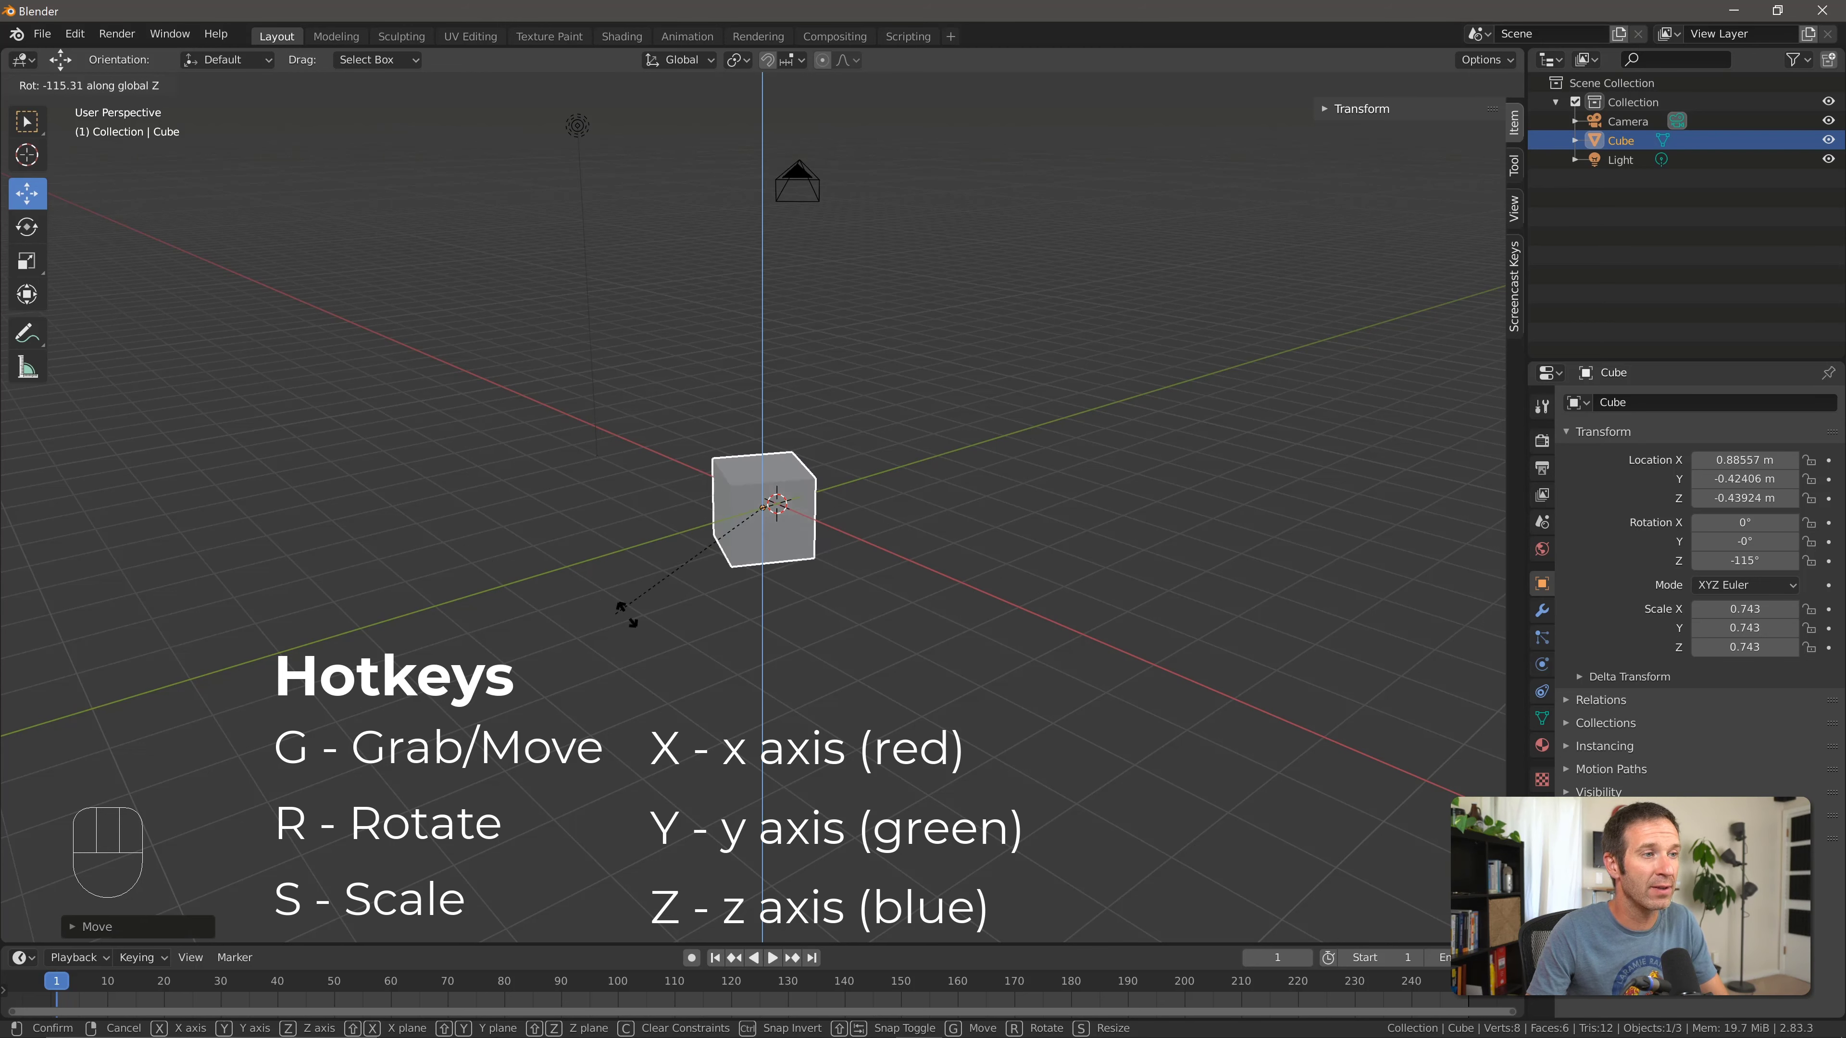
pyautogui.rightClick(869, 627)
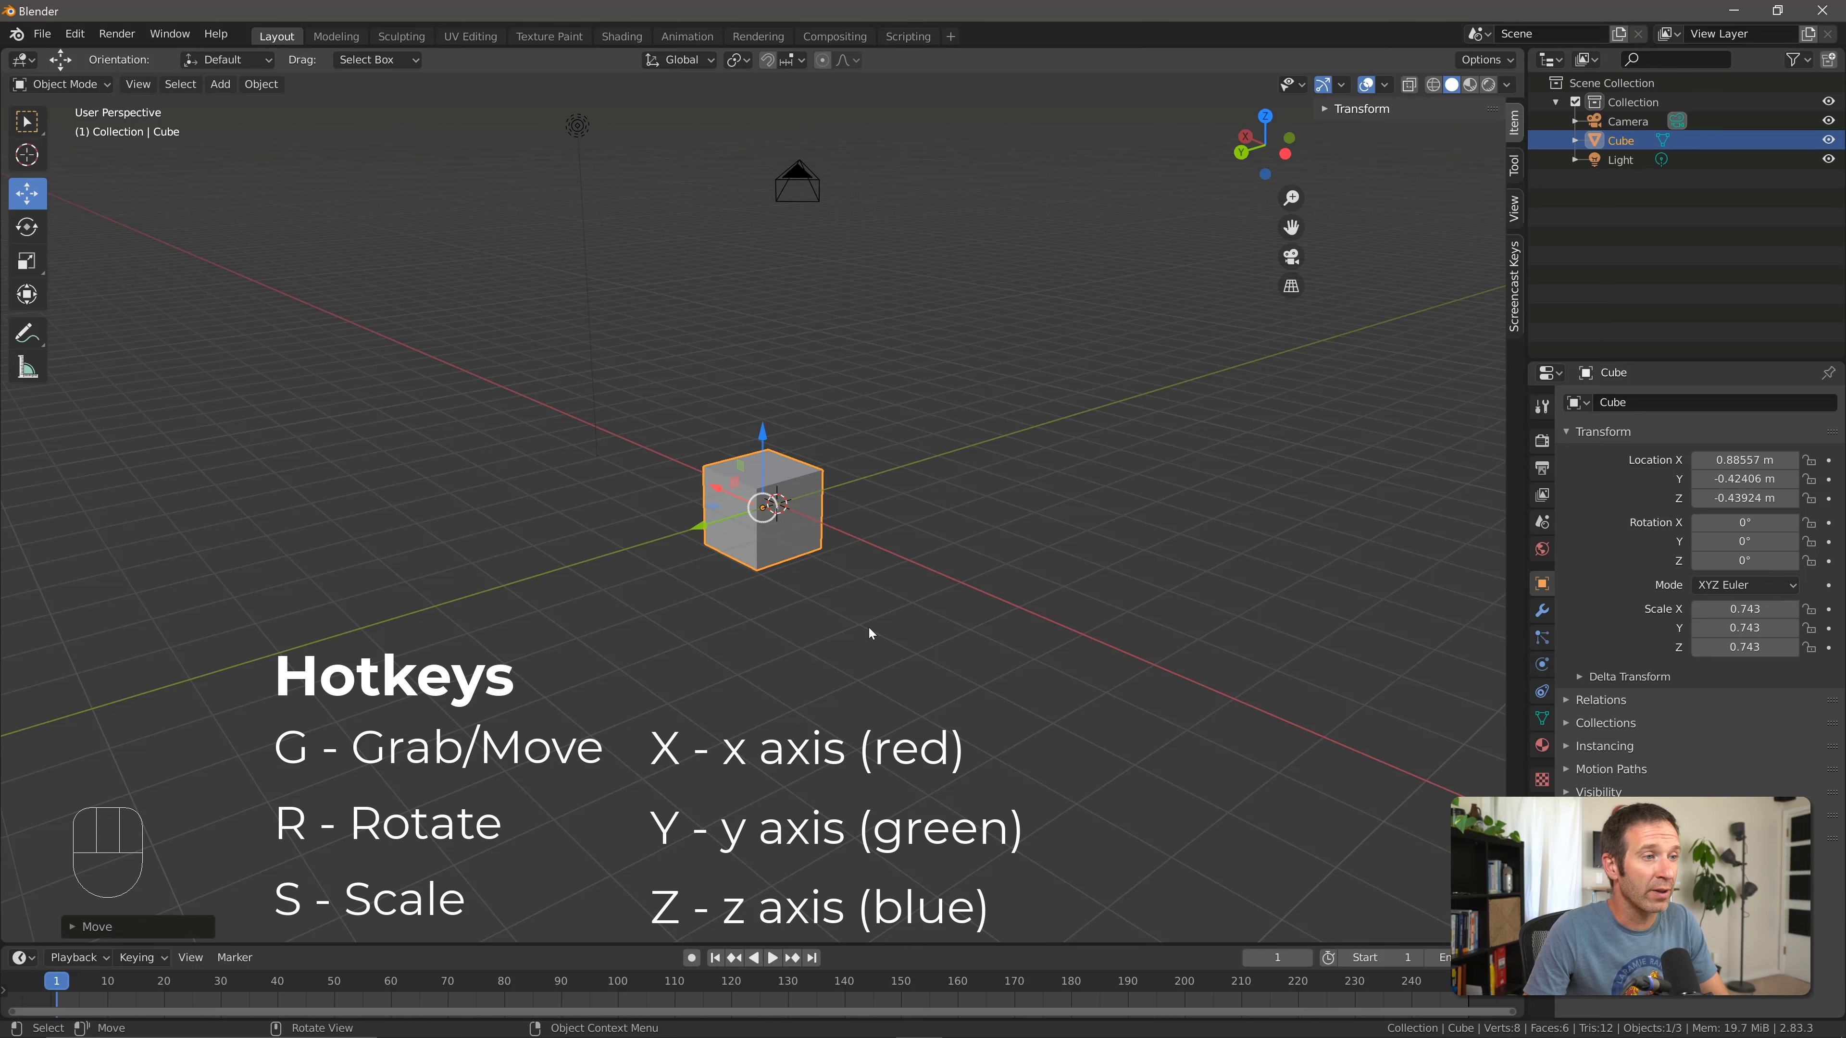
# Try scaling the cube in X and Y only with the global Z axis locked, and cancel the scaling
pyautogui.press('s')
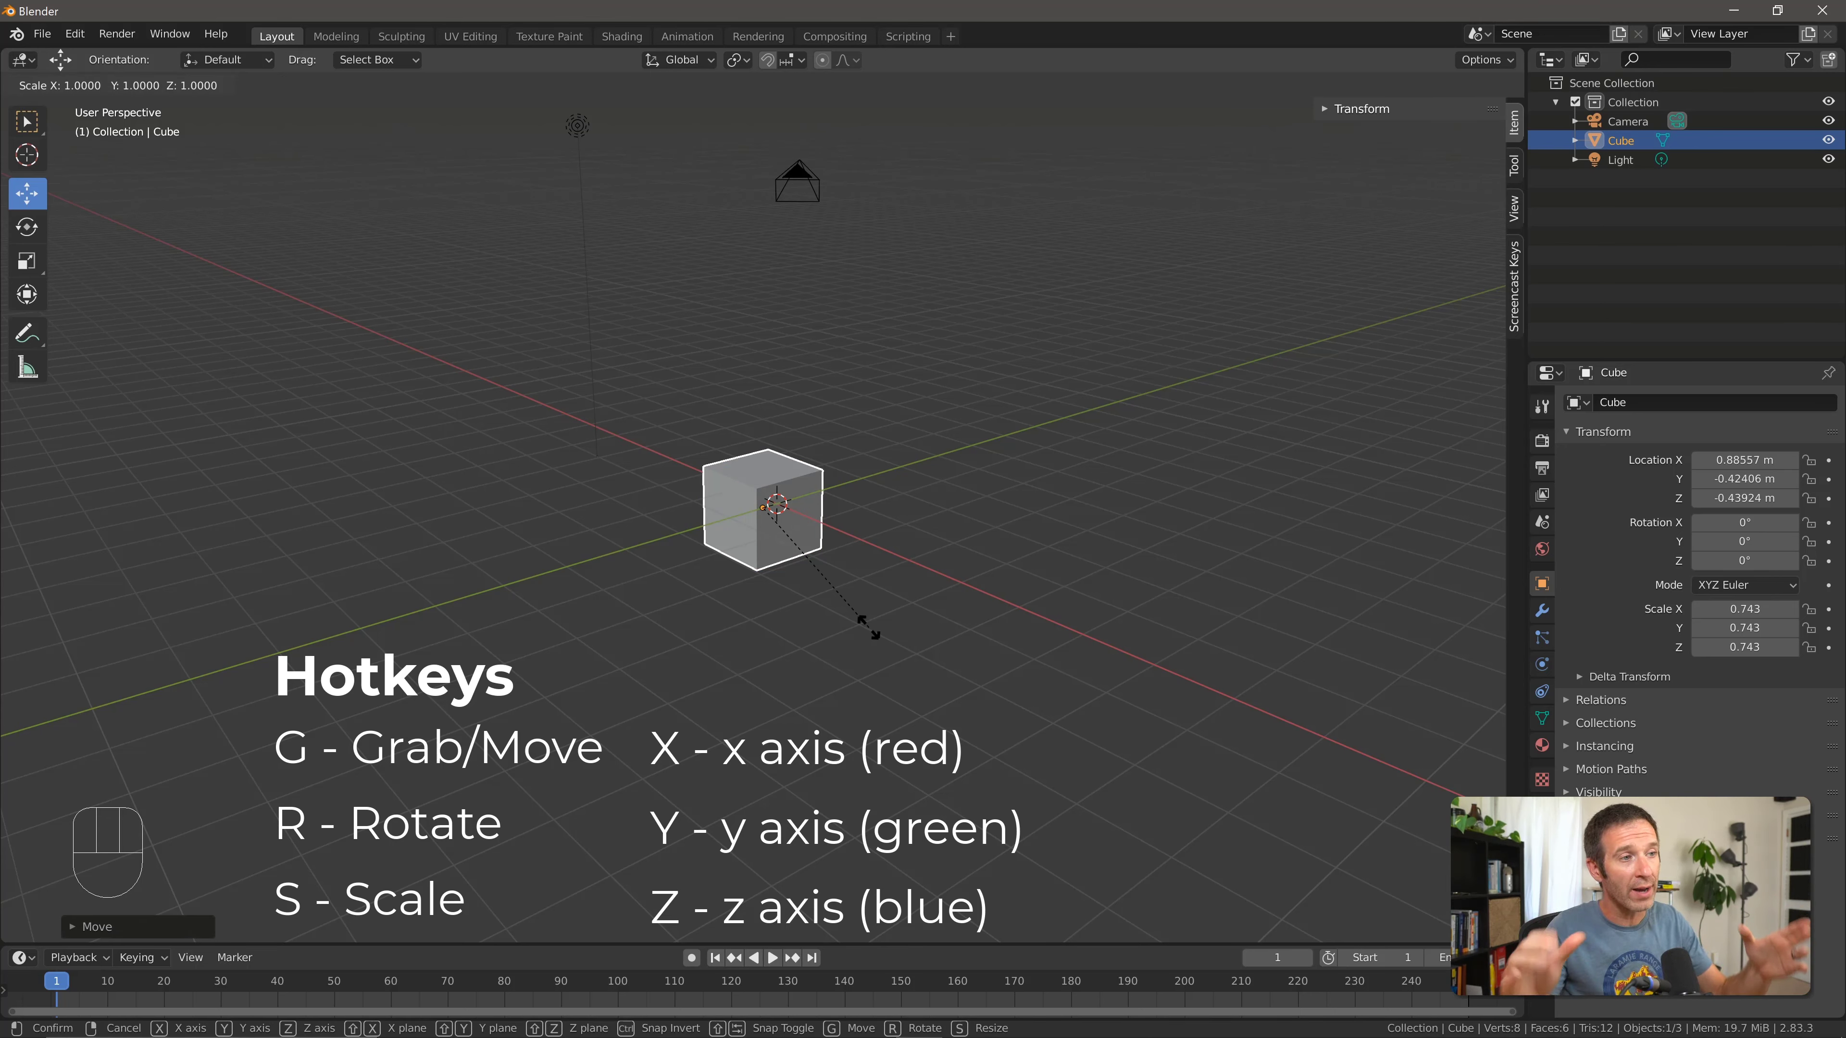
pyautogui.hotkey('shift', 'z')
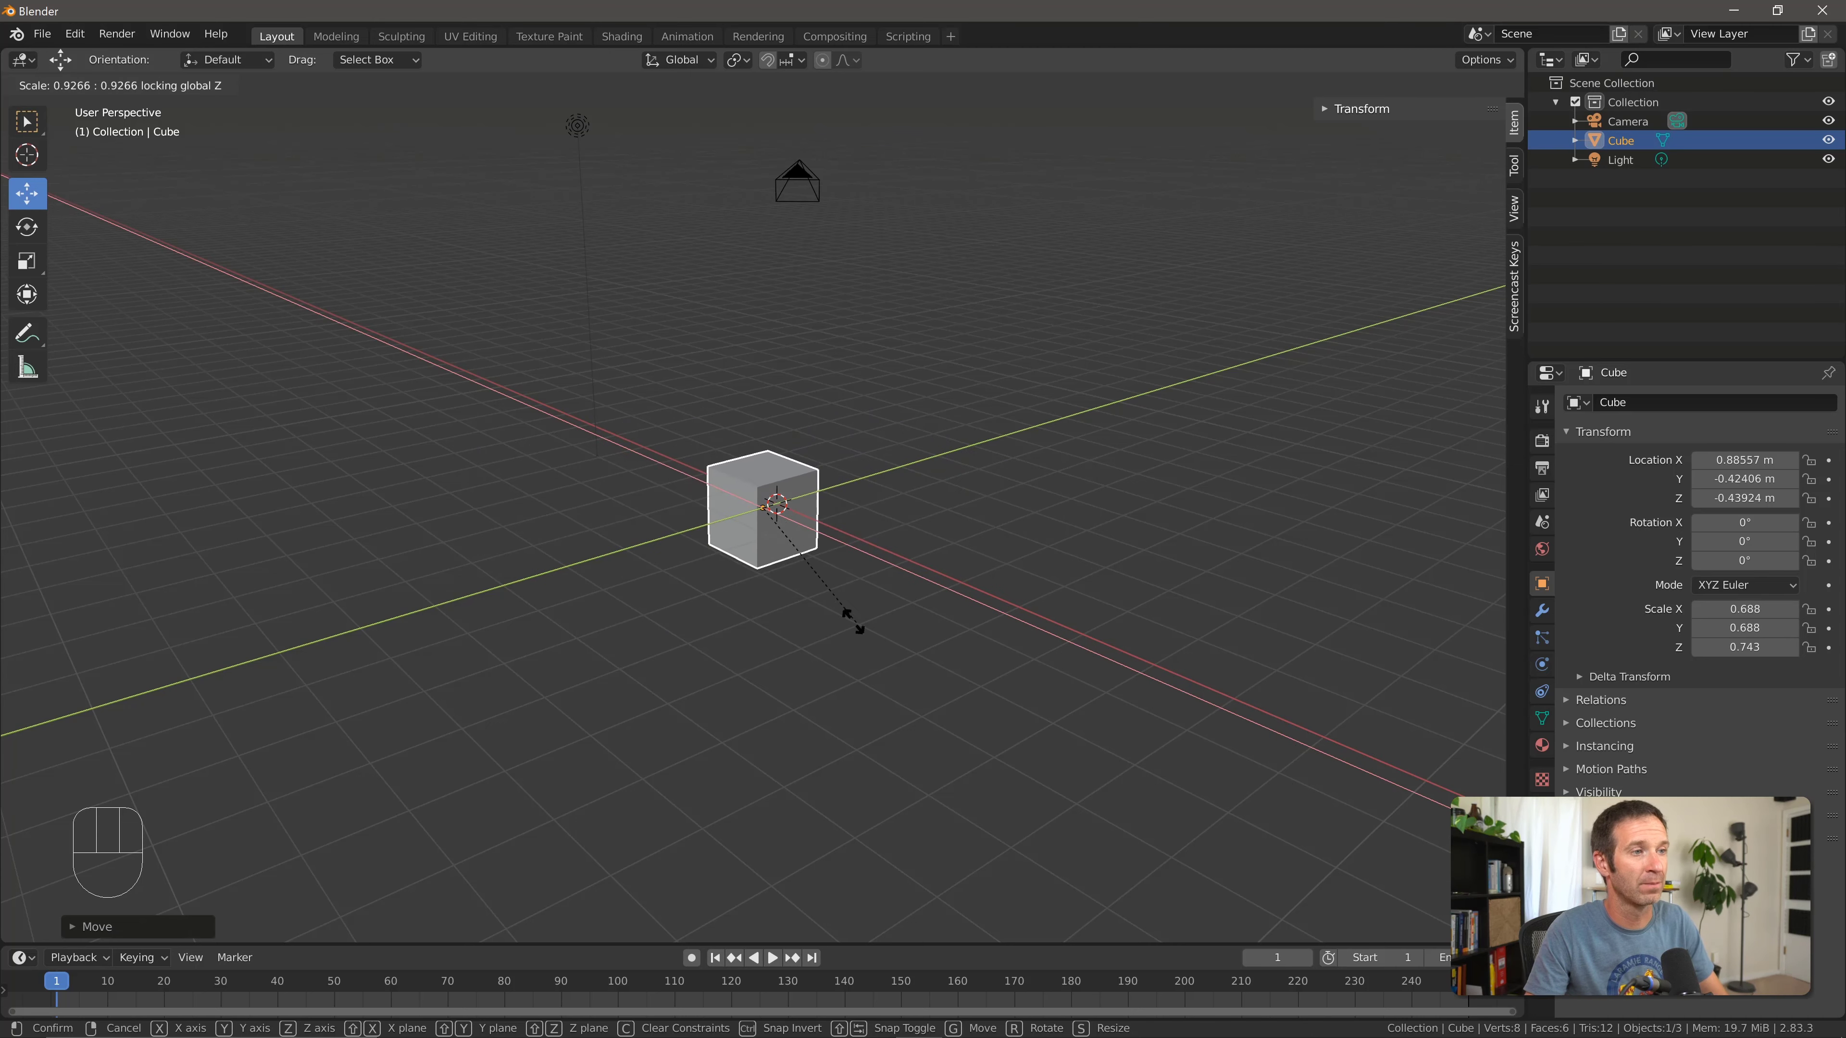
pyautogui.rightClick(909, 639)
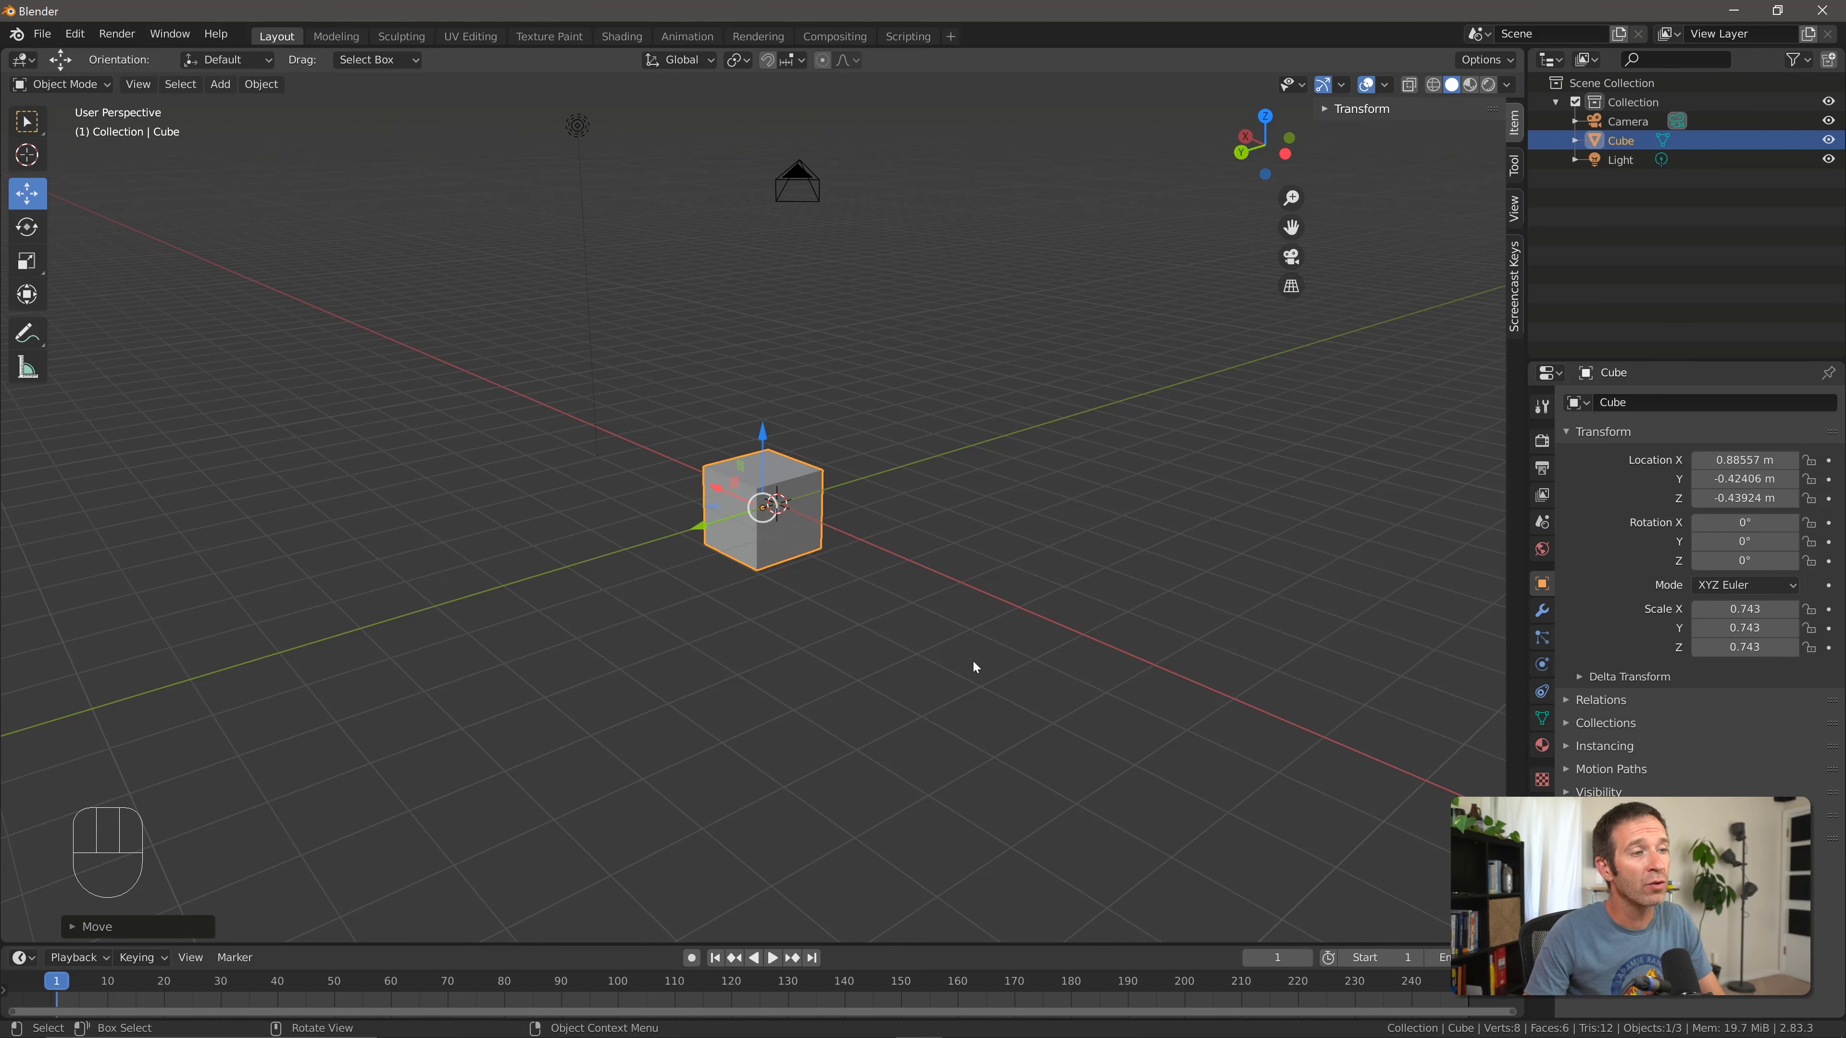
# Rotate the cube exactly 45° around the global X axis
pyautogui.press('r')
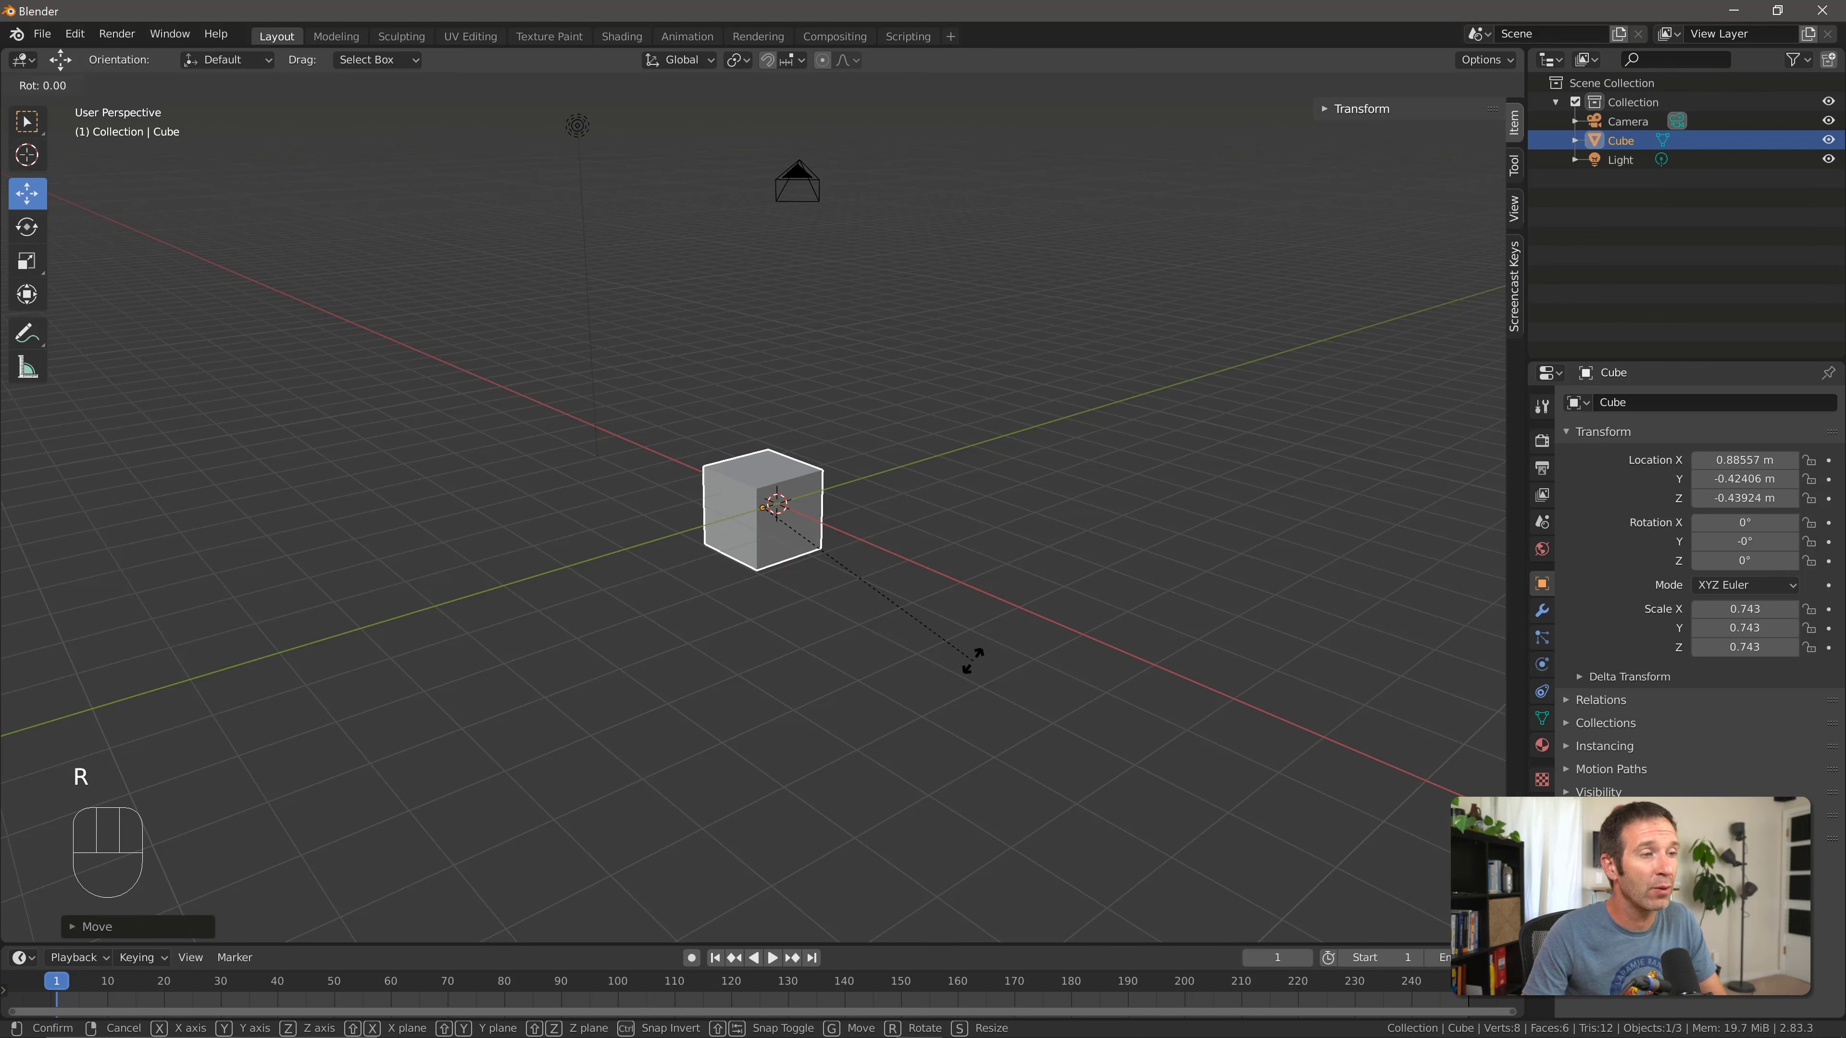
pyautogui.press('x')
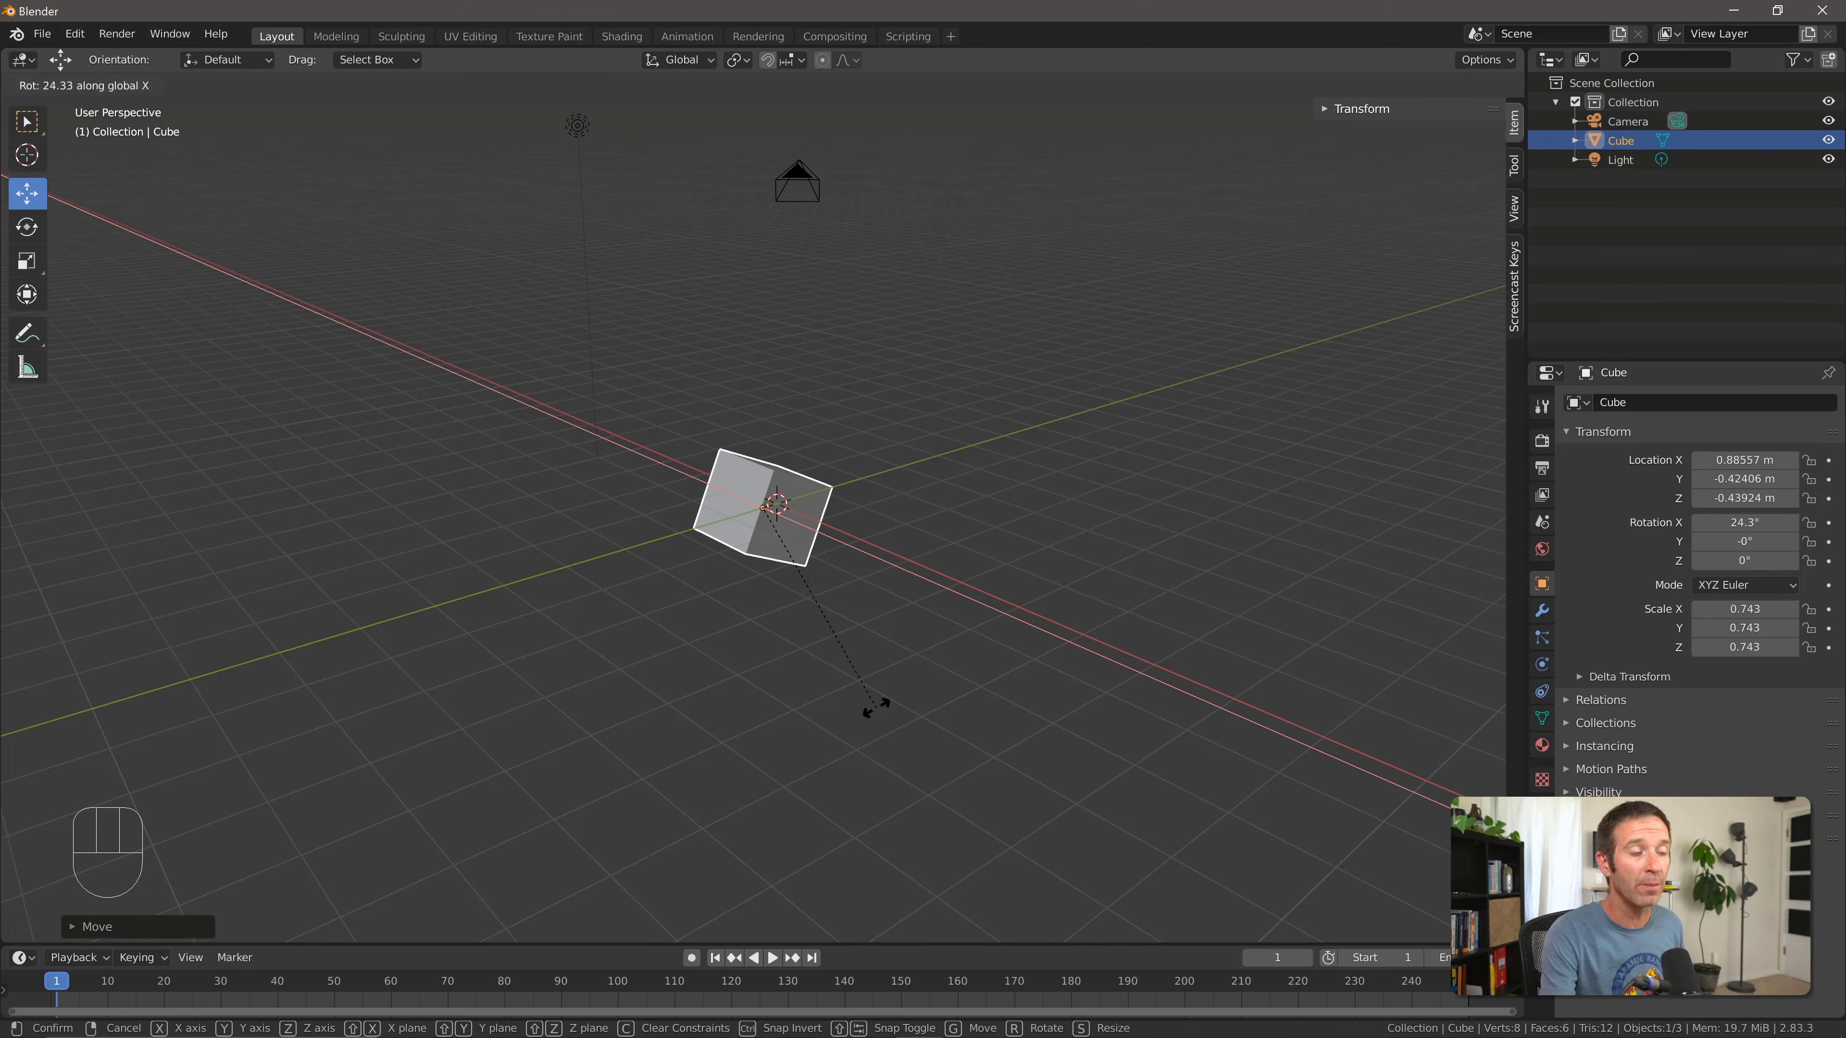
pyautogui.write('45')
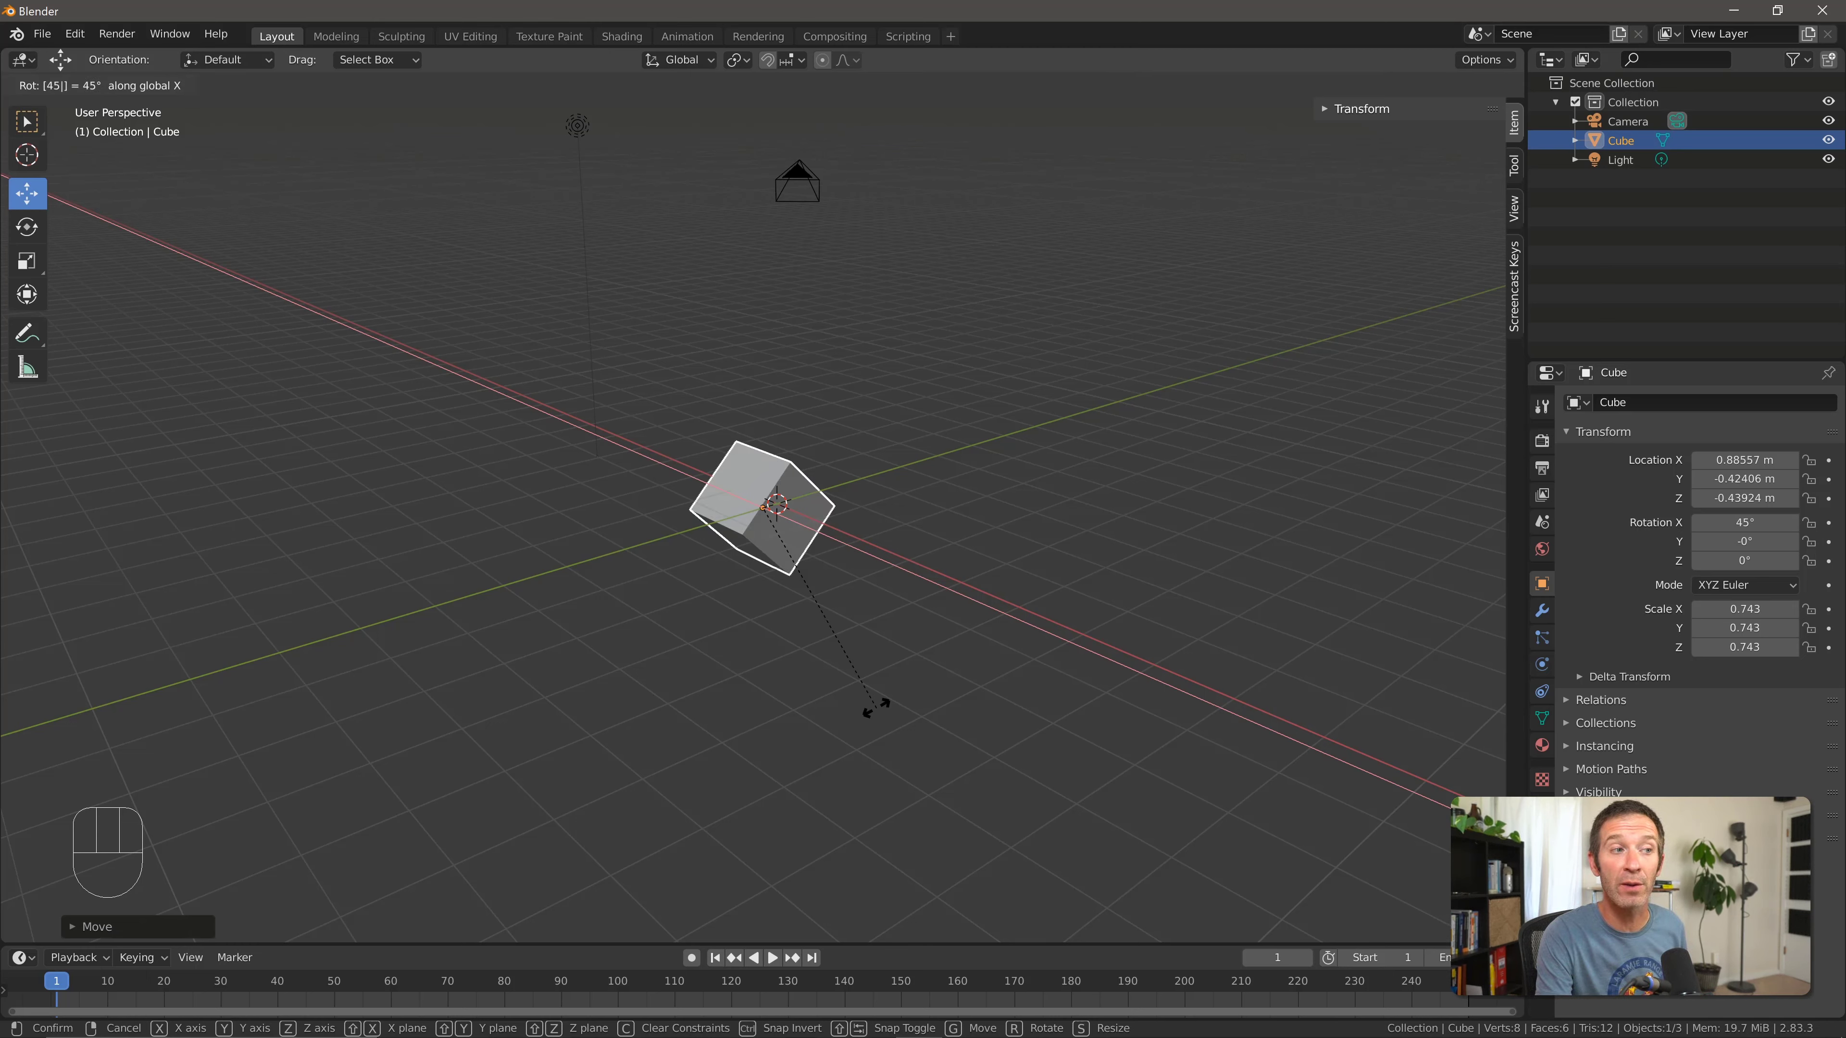
pyautogui.press('Return')
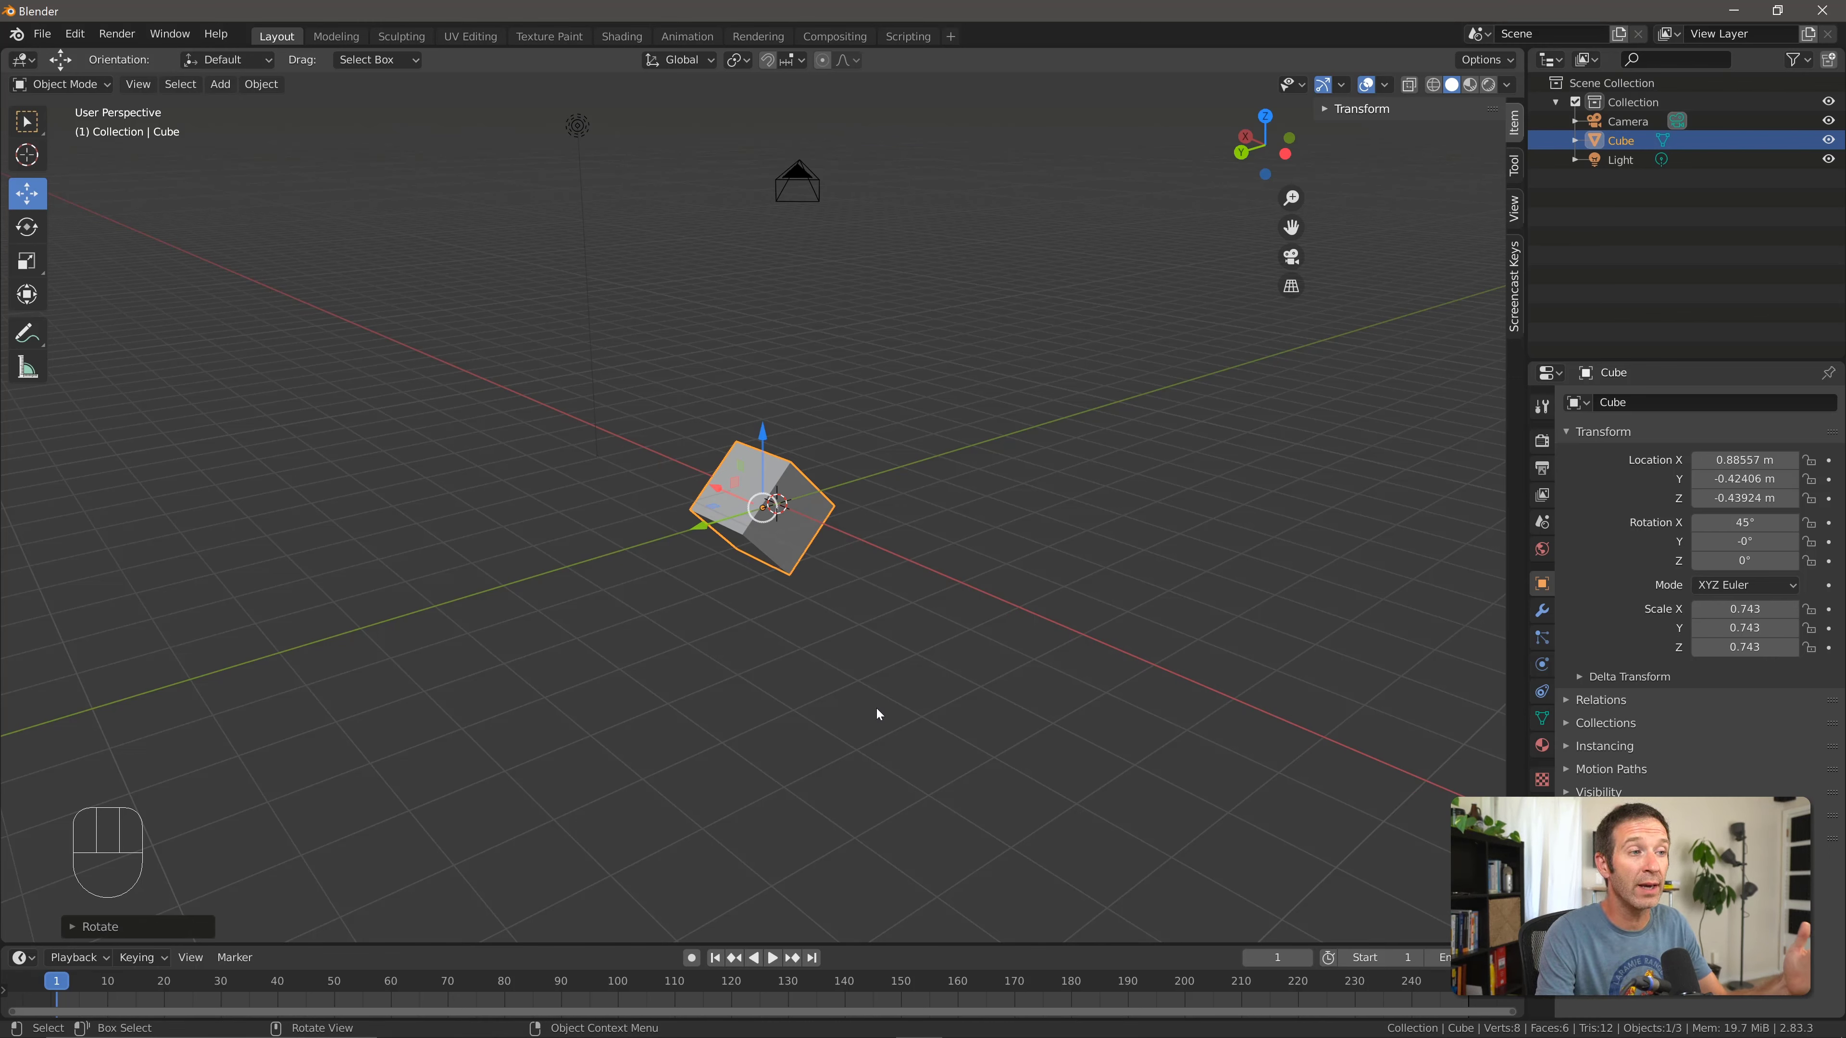
# Rotate the cube by -45° around the global X axis
pyautogui.press('r')
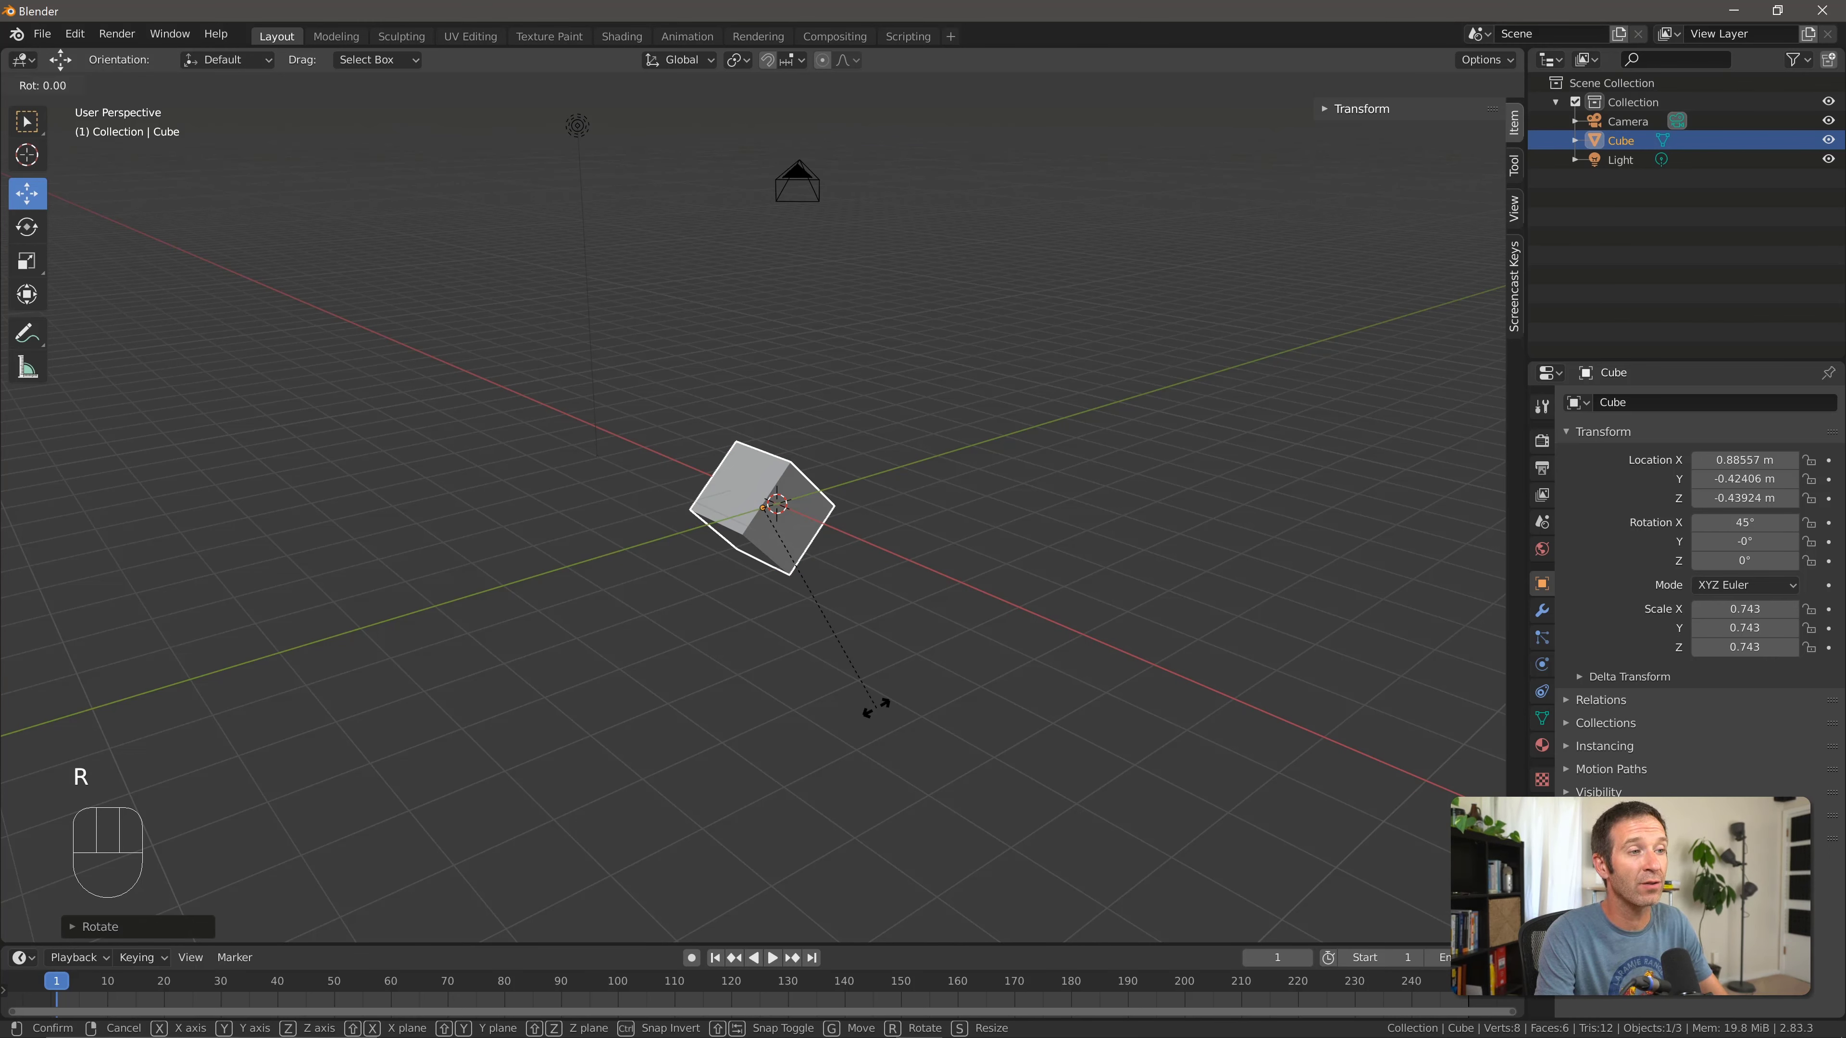
pyautogui.press('x')
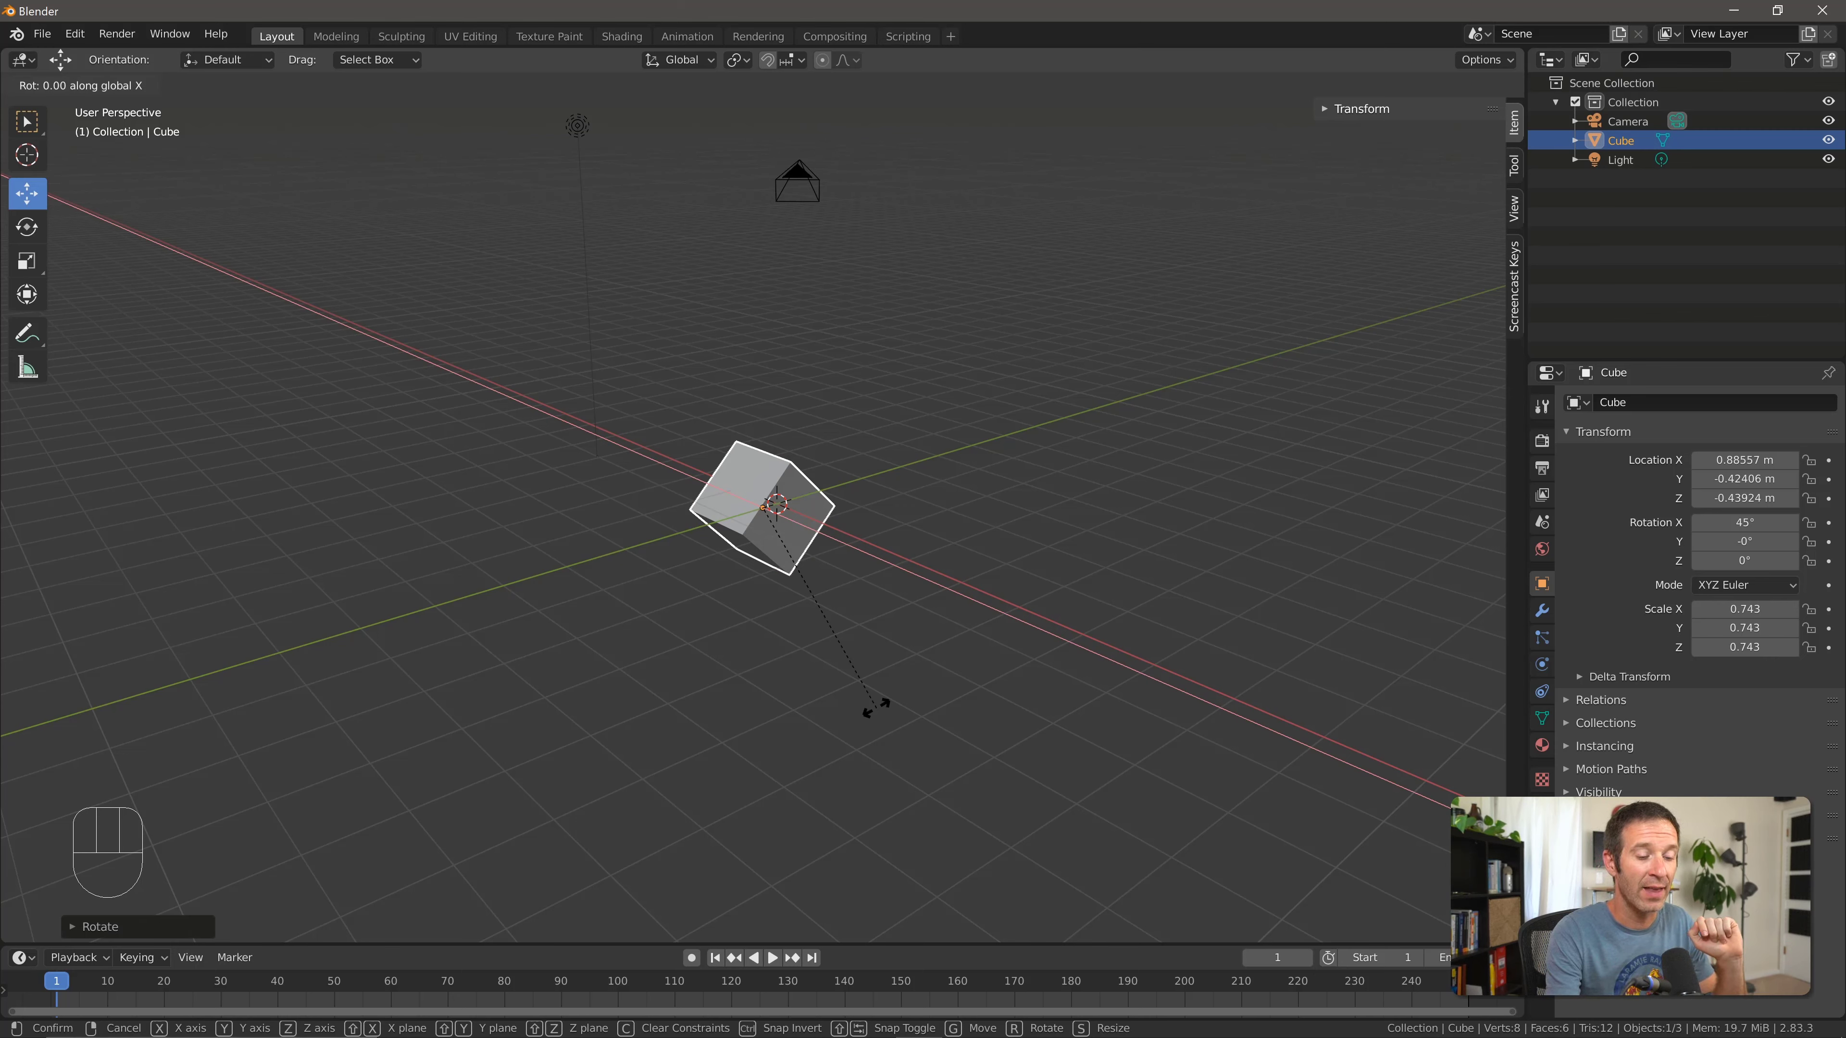
pyautogui.write('-4')
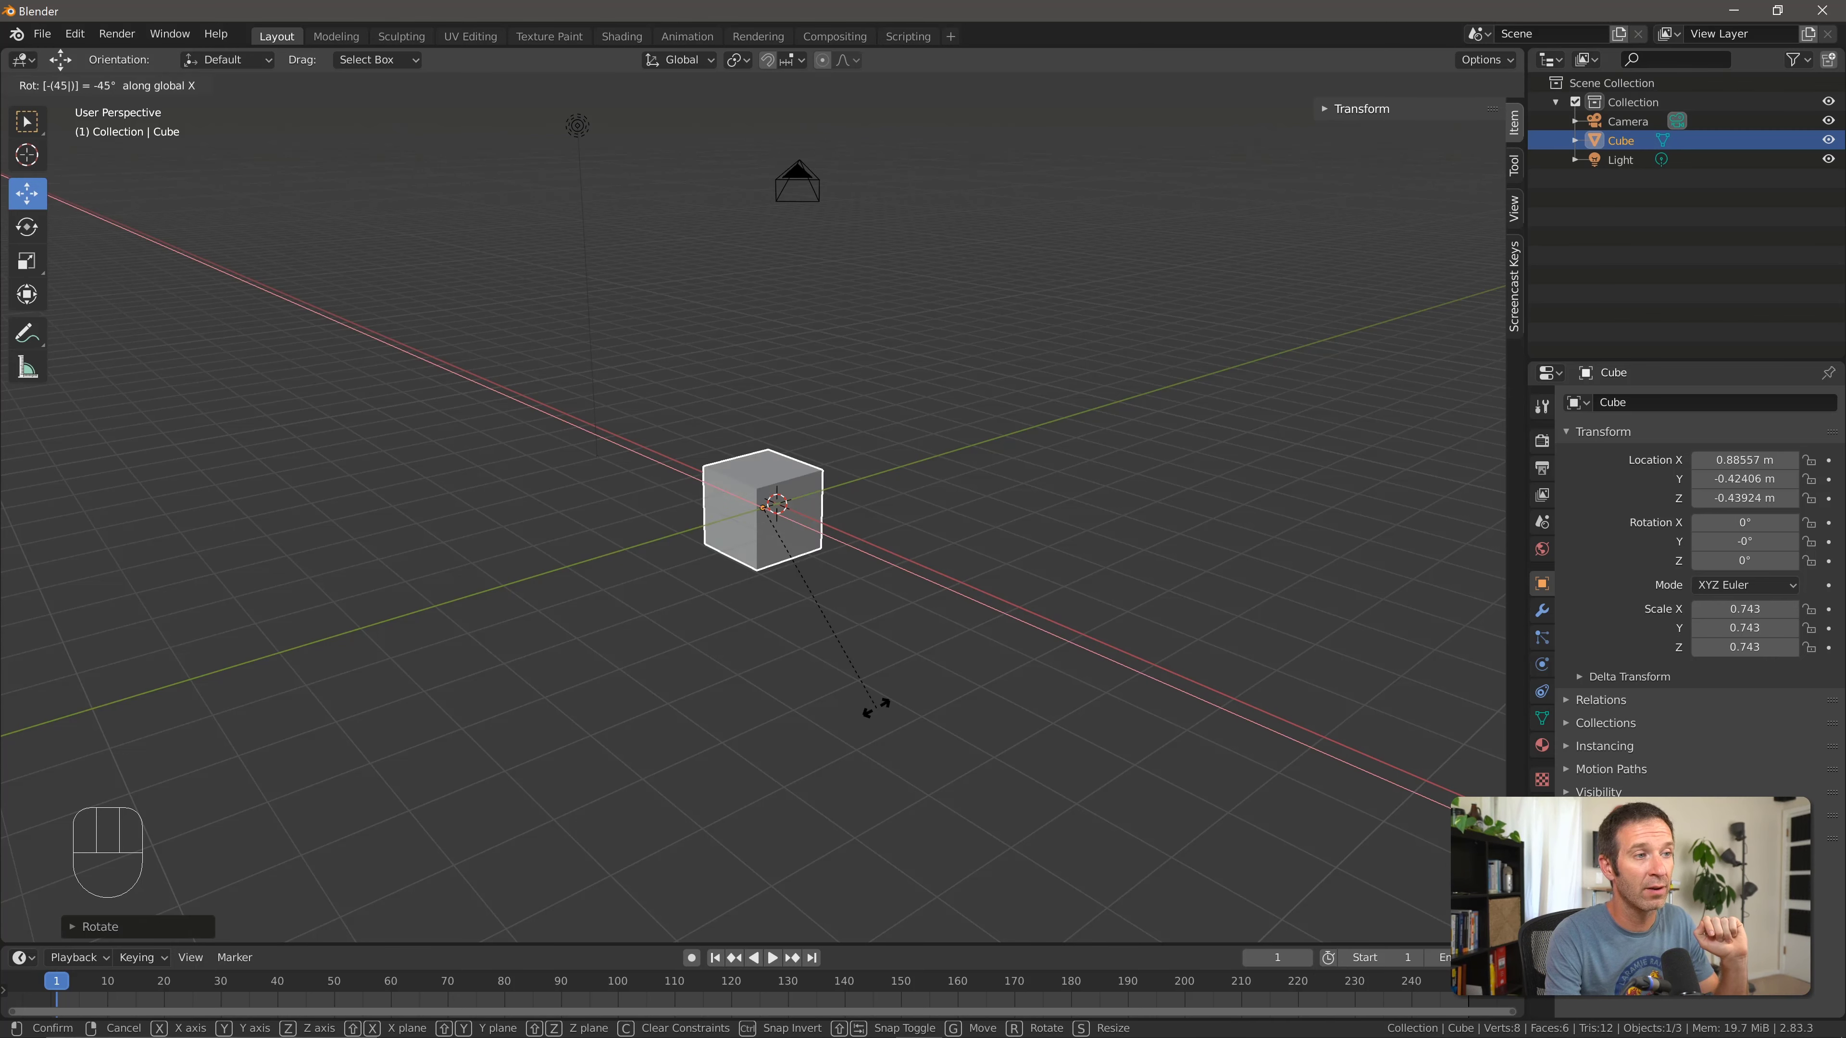
pyautogui.rightClick(876, 706)
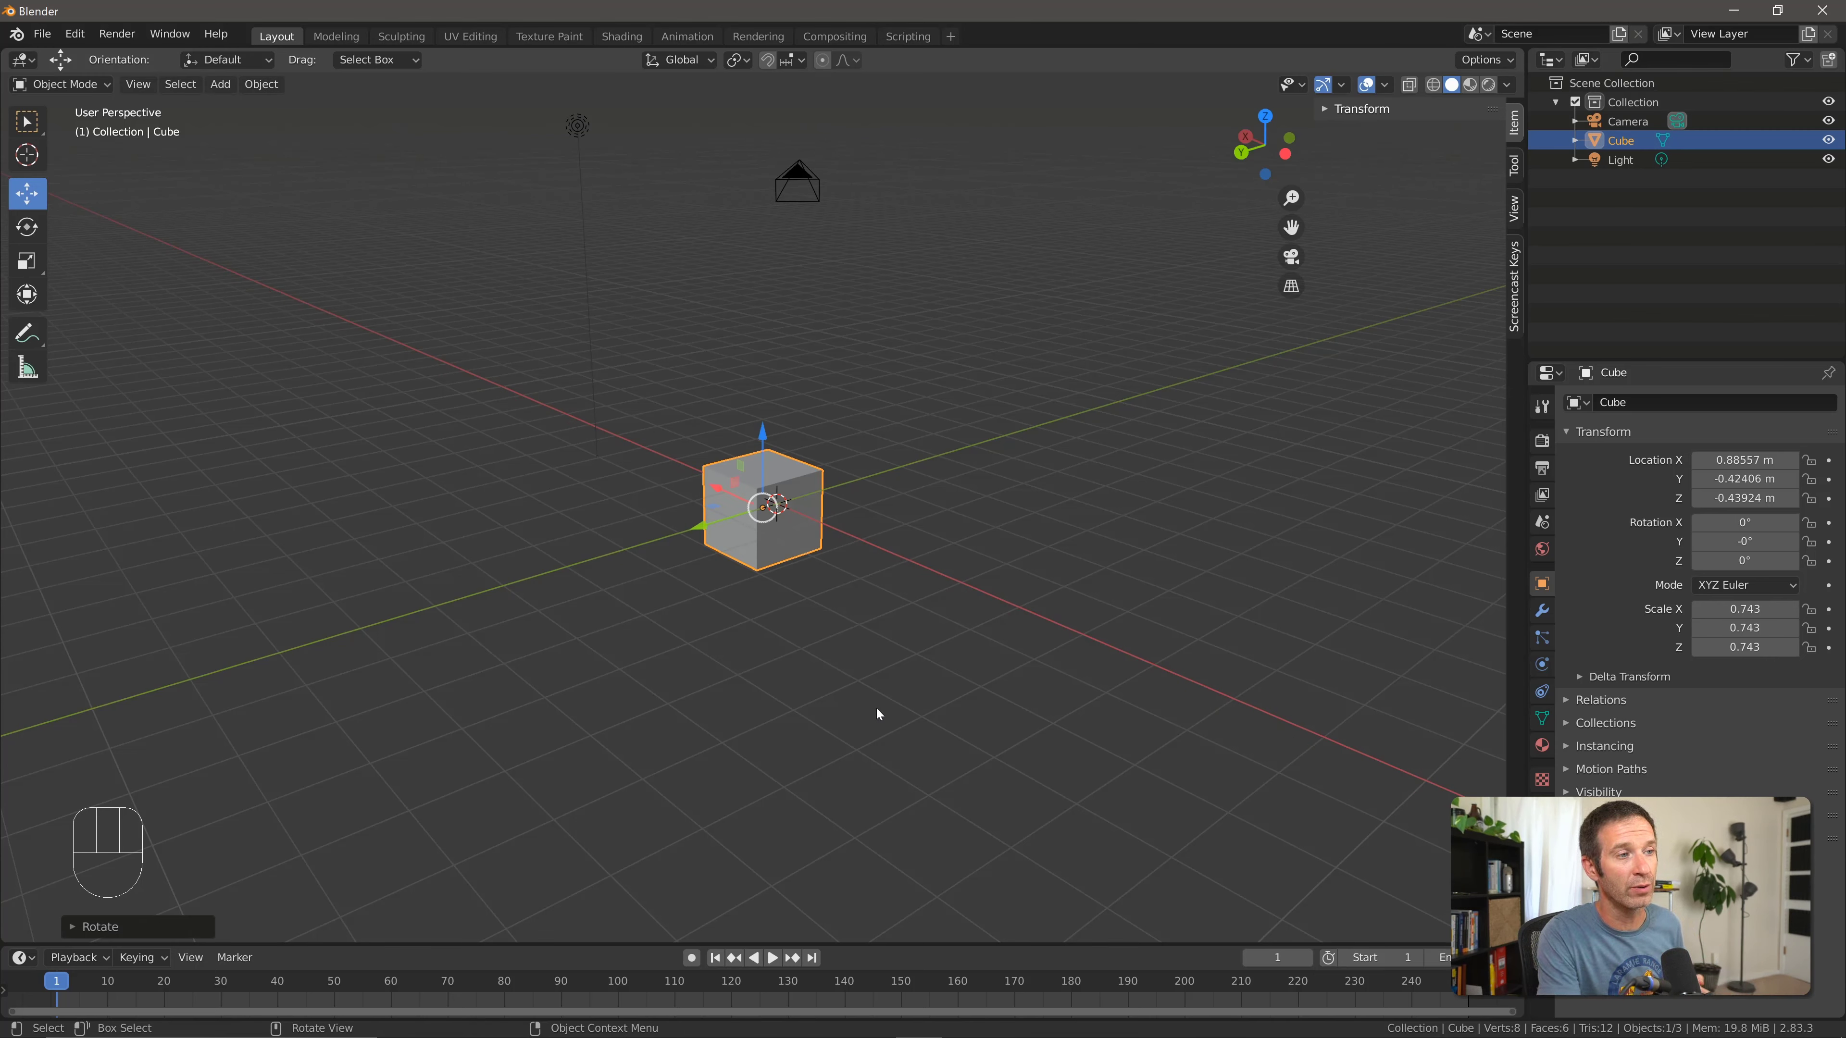